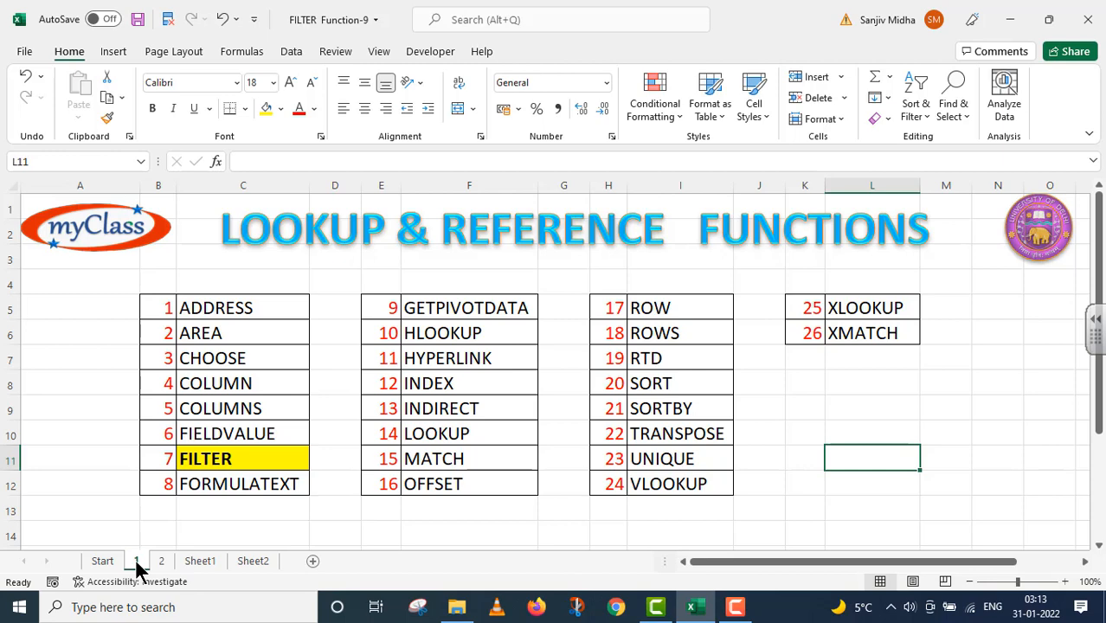
# - On Sheet2, copy the table headers Product, Risk Level, Sales and Margin from A1:D1 to F2:I2
pyautogui.click(162, 562)
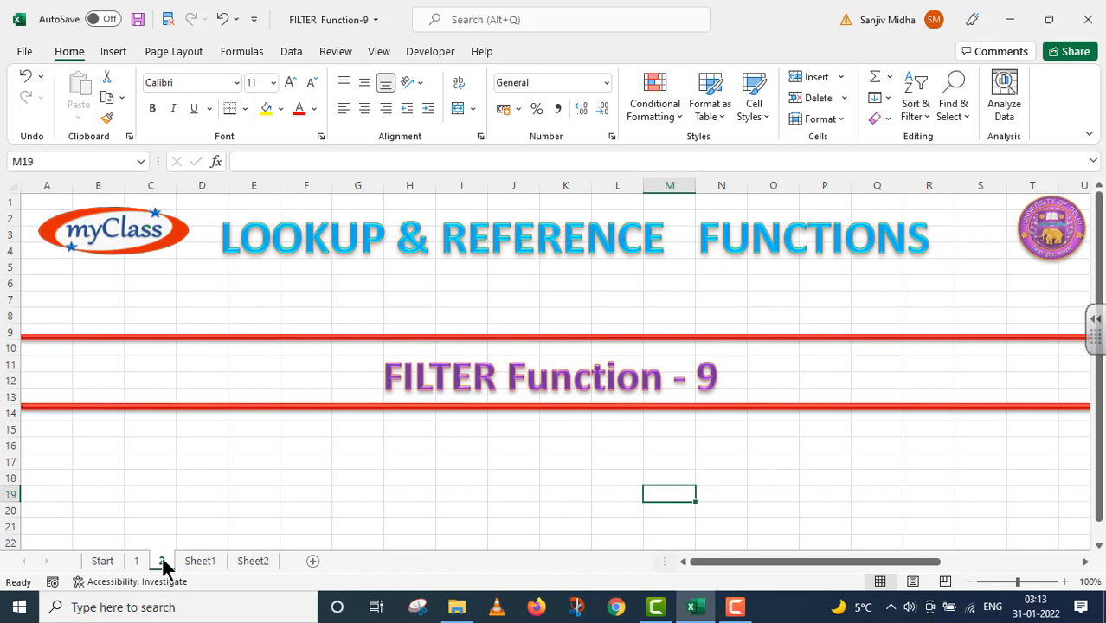
pyautogui.click(246, 563)
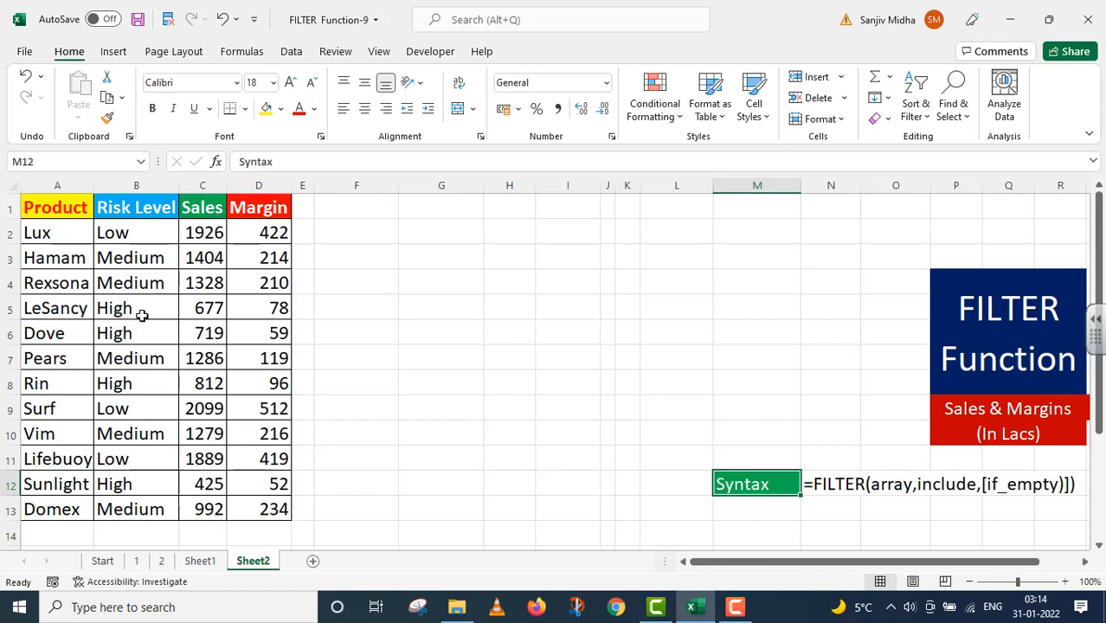
pyautogui.moveTo(52, 208); pyautogui.dragTo(264, 210)
pyautogui.hotkey('ctrl', 'c')
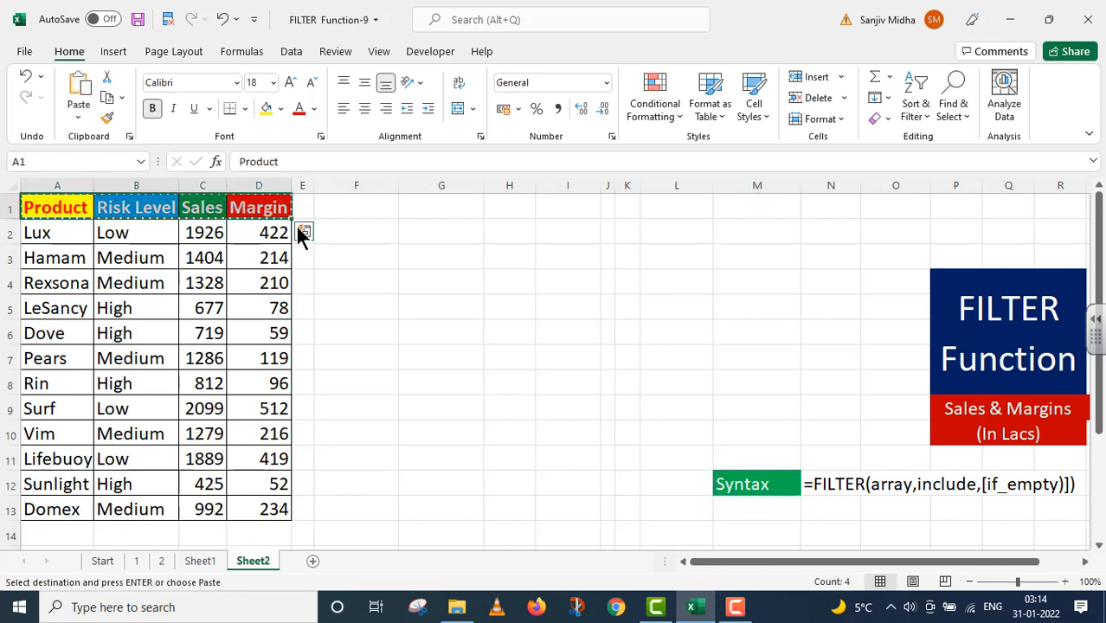
pyautogui.click(355, 230)
pyautogui.hotkey('ctrl', 'v')
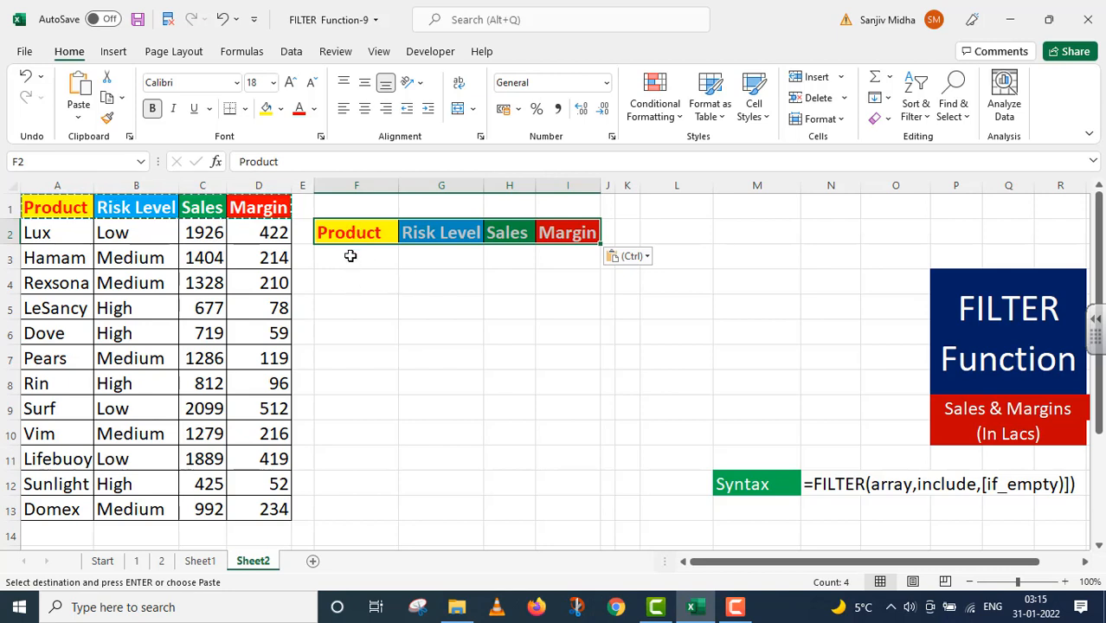
# - Enter =FILTER(A2:D13,B2:B13="Low") in cell F3 to extract the low-risk products
pyautogui.click(351, 256)
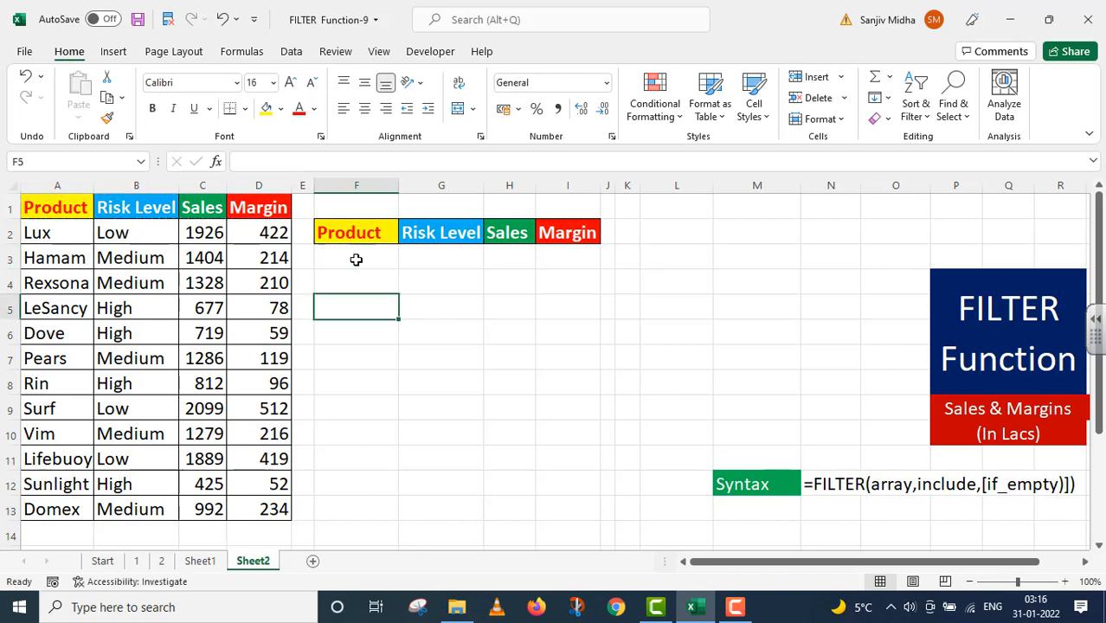
pyautogui.click(354, 257)
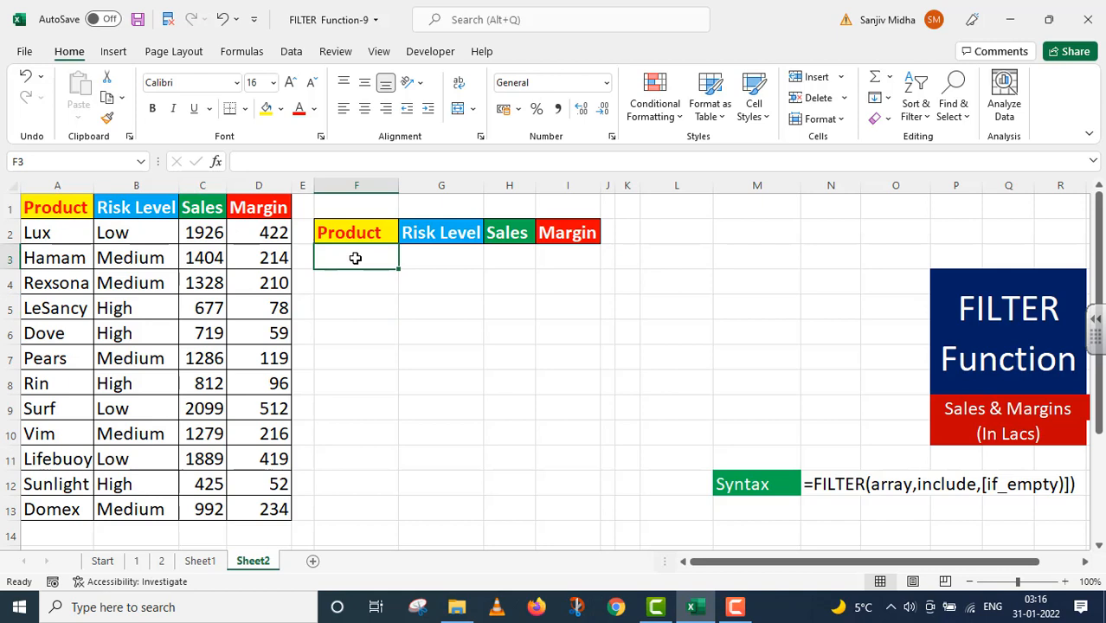
pyautogui.write('=')
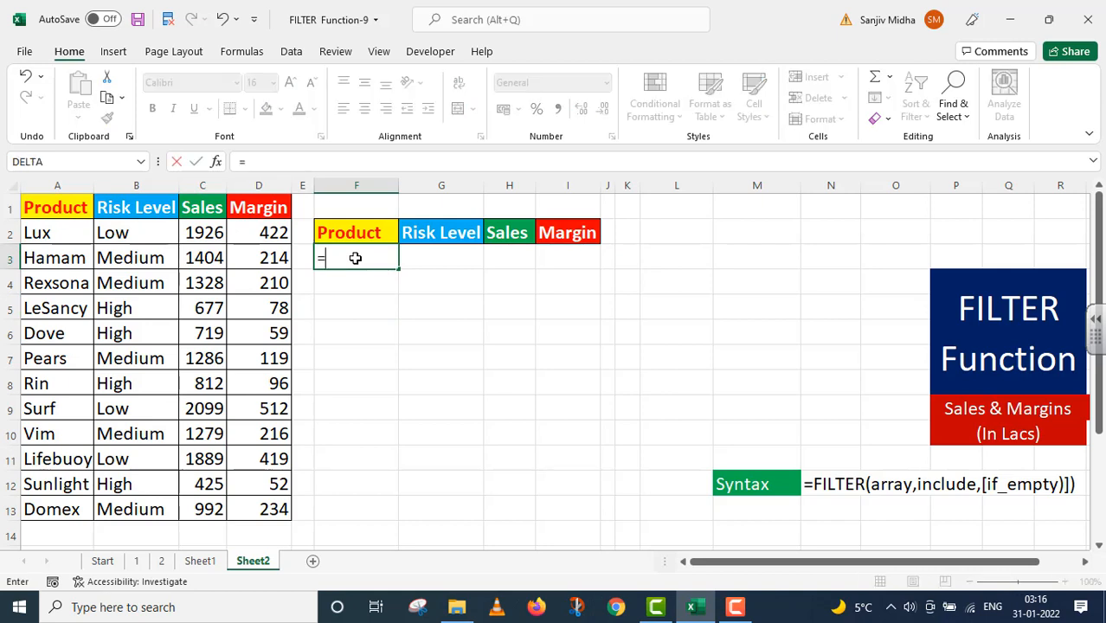
pyautogui.write('FILTER')
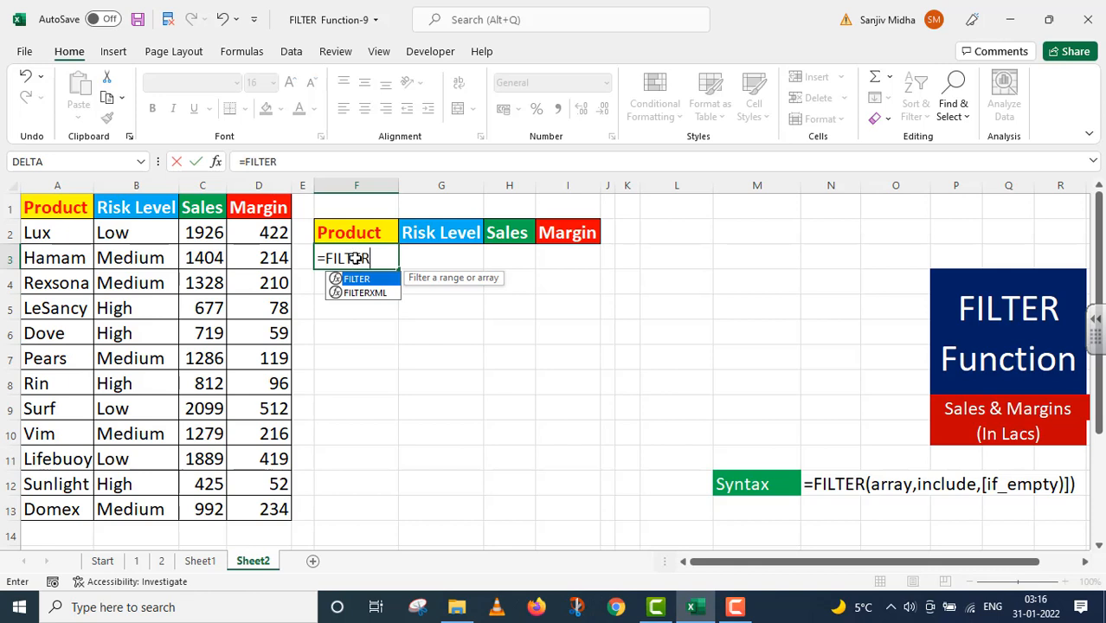
pyautogui.doubleClick(364, 279)
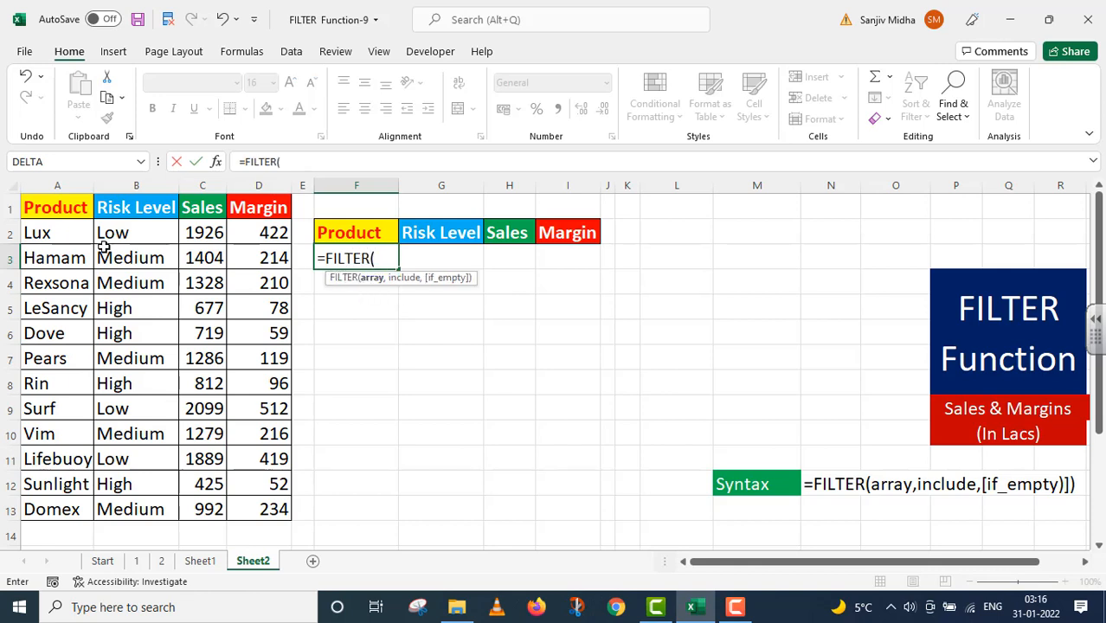
pyautogui.moveTo(45, 238); pyautogui.dragTo(266, 508)
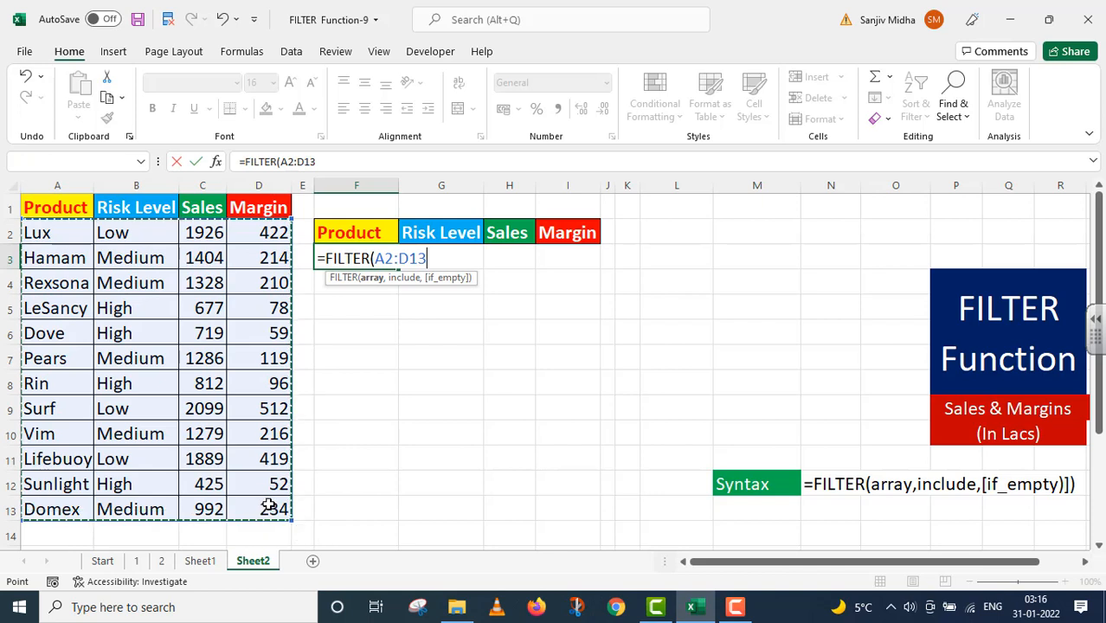
pyautogui.write(',')
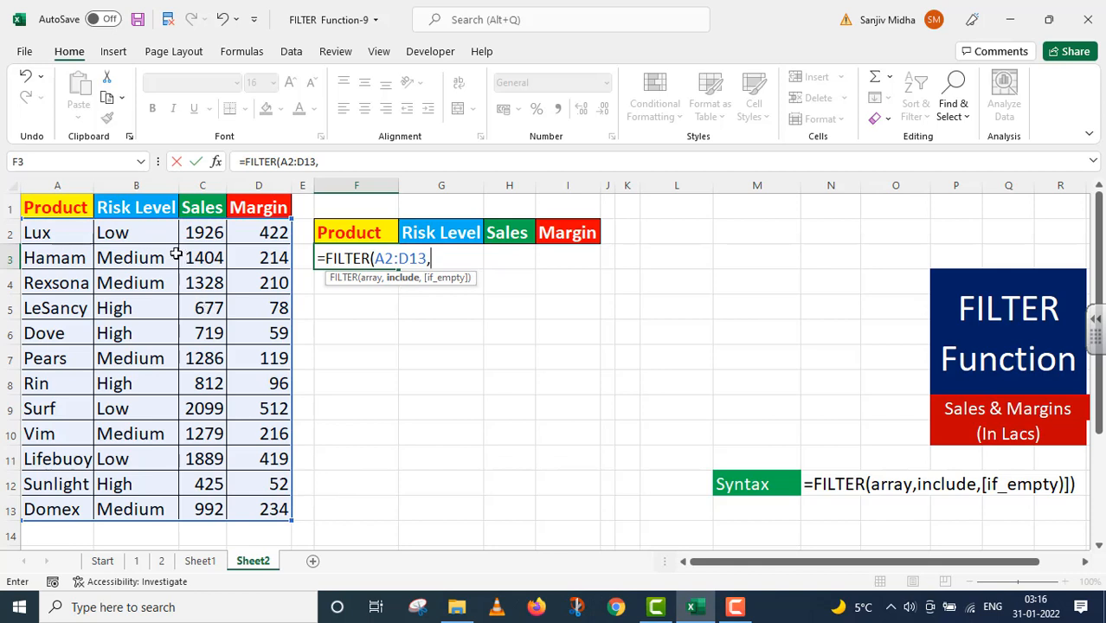
pyautogui.moveTo(139, 226); pyautogui.dragTo(132, 501)
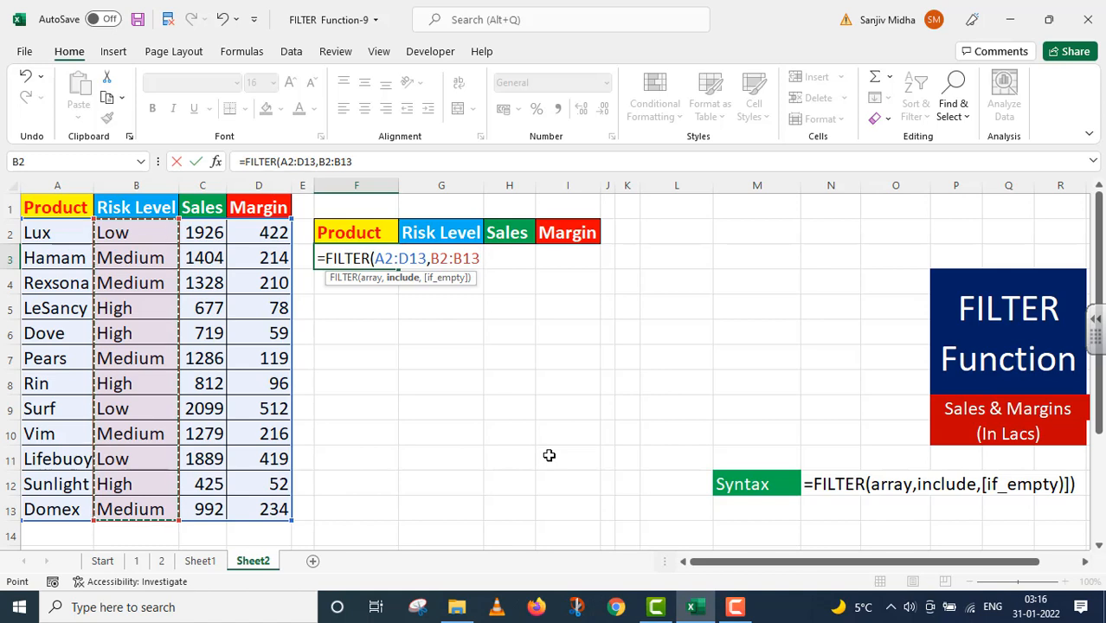
pyautogui.write('="')
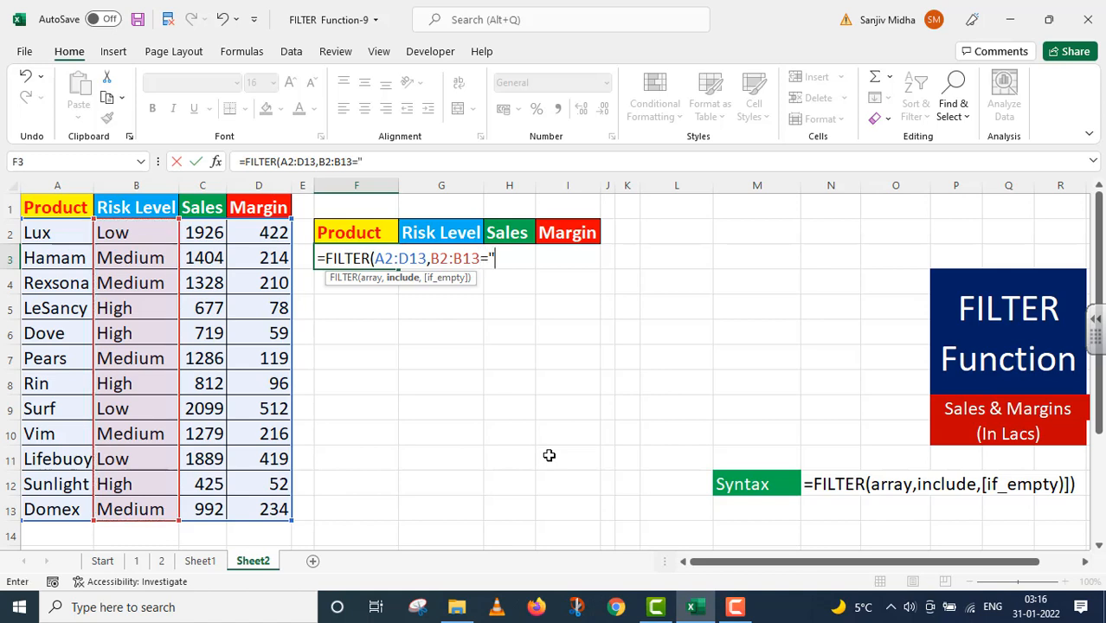
pyautogui.write('Low")')
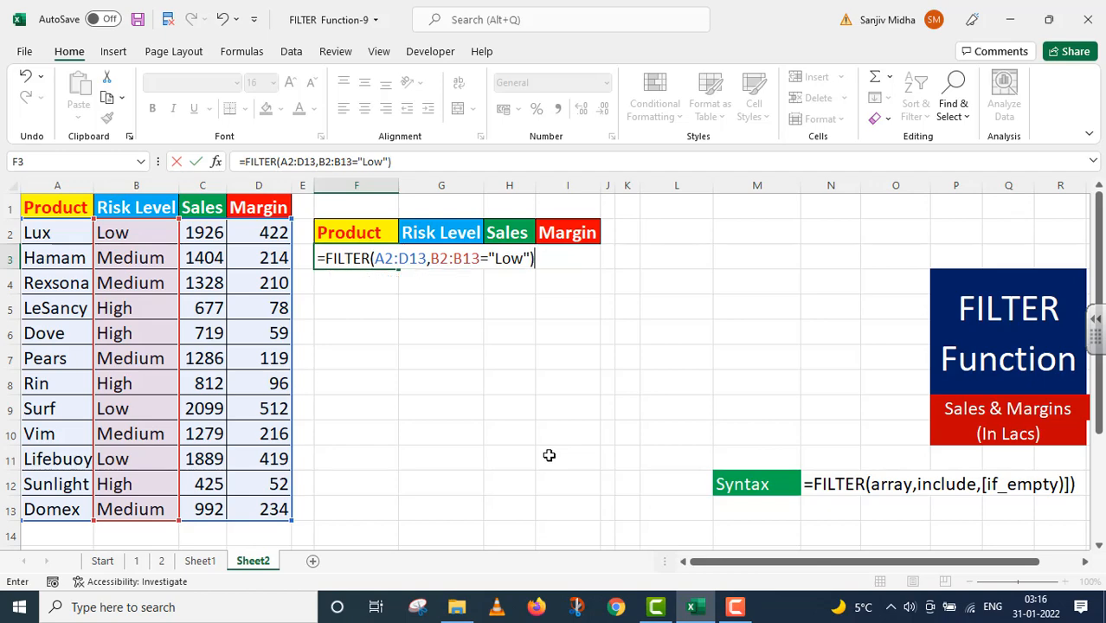
pyautogui.press('Return')
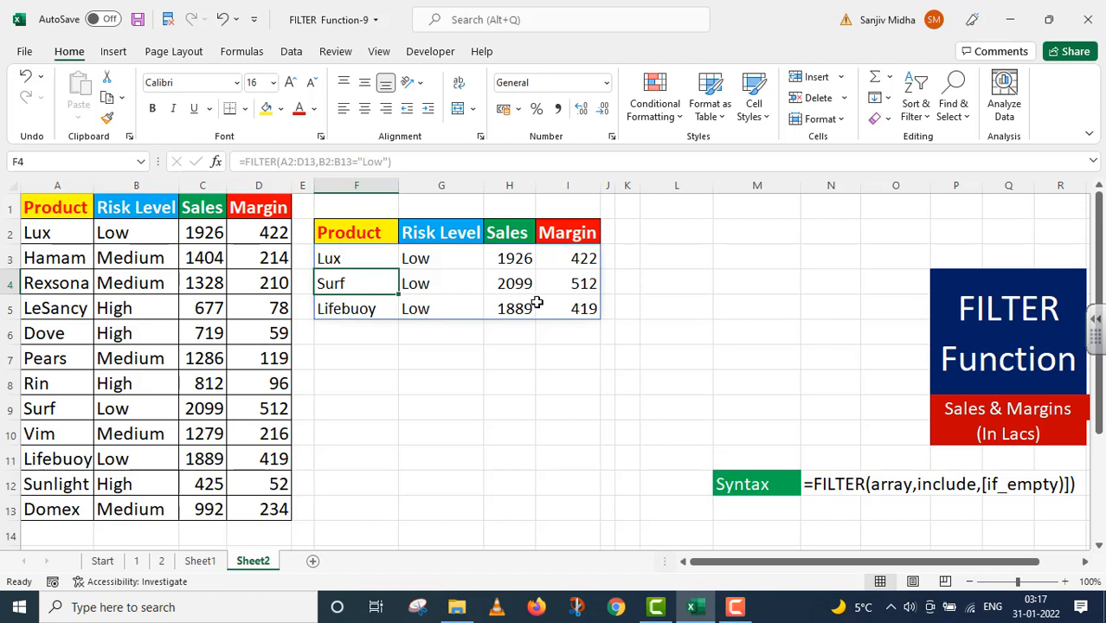
# - Copy the formula from F3 into cell F7 as plain text with a leading apostrophe
pyautogui.click(360, 261)
pyautogui.moveTo(405, 162); pyautogui.dragTo(154, 179)
pyautogui.hotkey('ctrl', 'c')
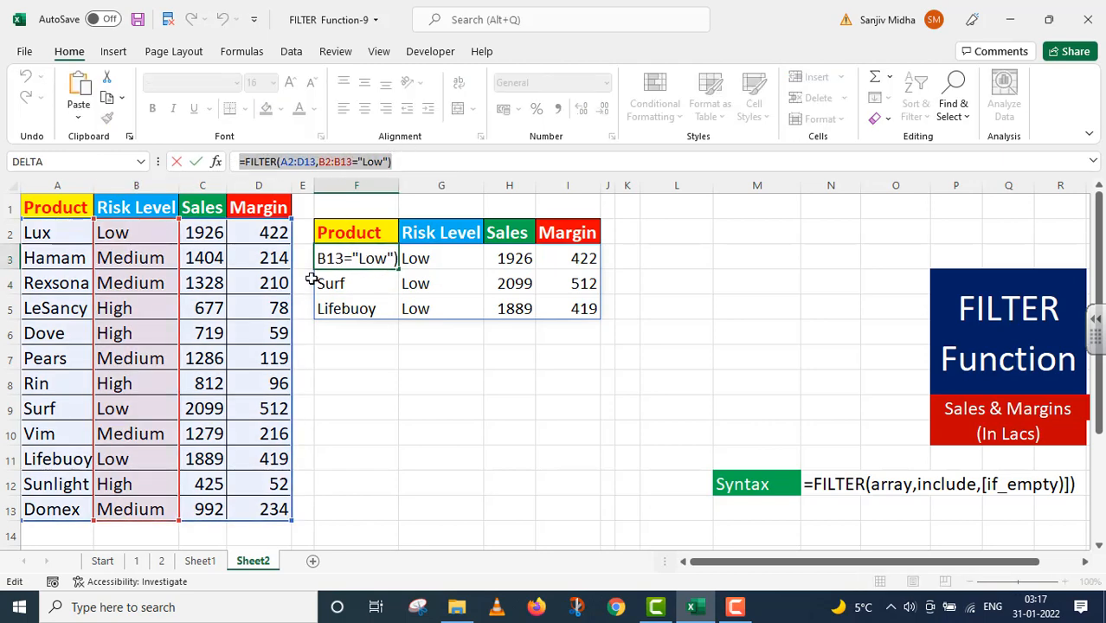
pyautogui.press('Escape')
pyautogui.doubleClick(338, 351)
pyautogui.hotkey('ctrl', 'v')
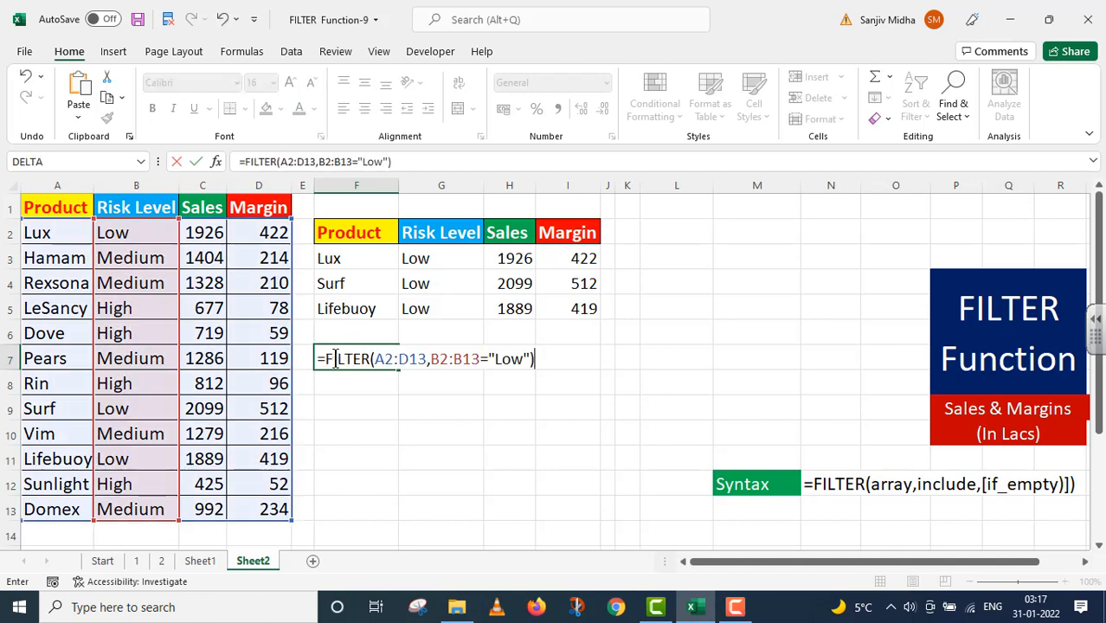
pyautogui.click(316, 358)
pyautogui.write("'")
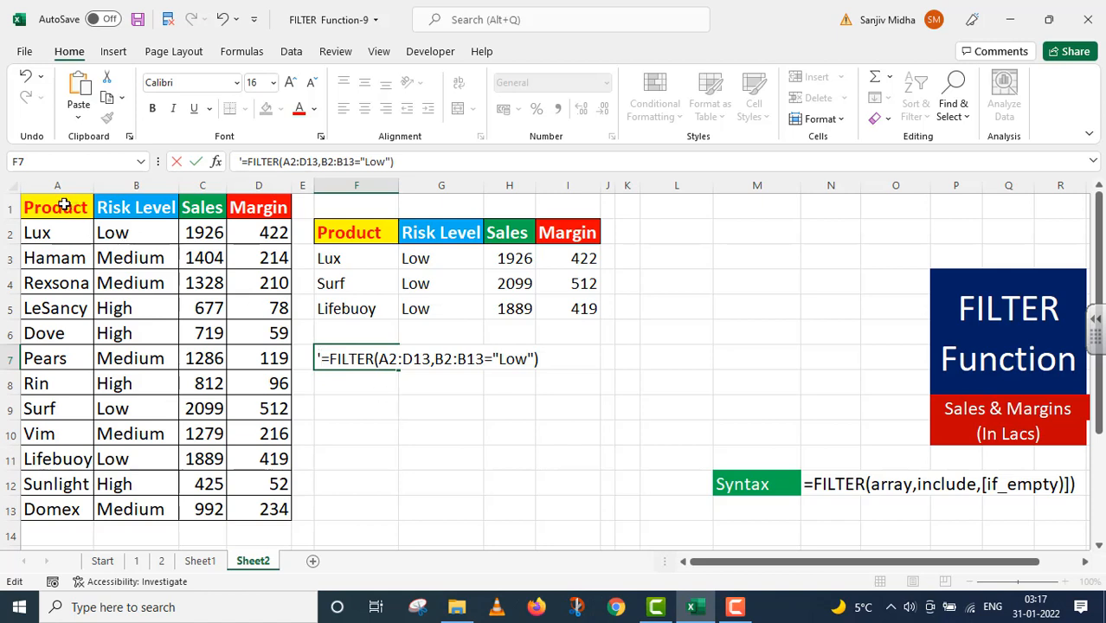
# - Copy the source table headers from A1:D1 to F9:I9
pyautogui.moveTo(61, 207); pyautogui.dragTo(240, 214)
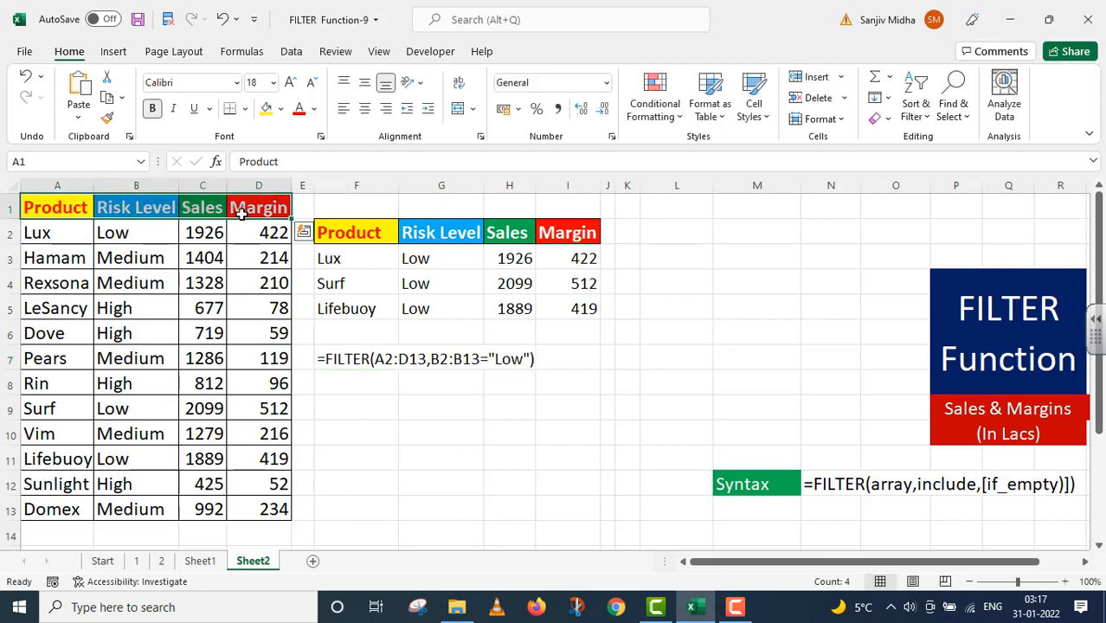
pyautogui.hotkey('ctrl', 'c')
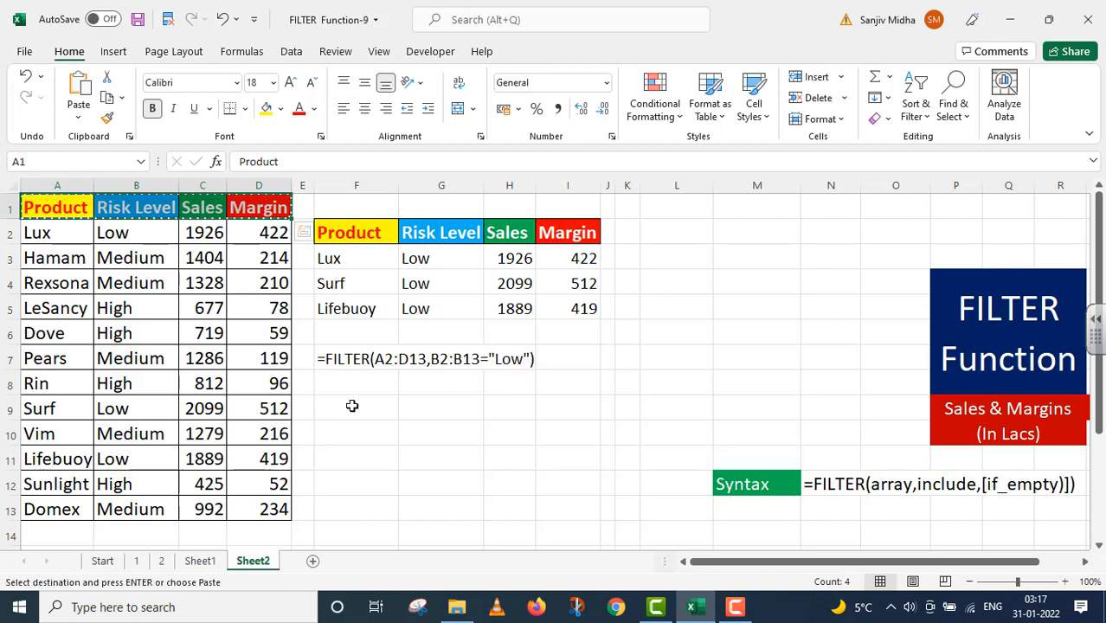
pyautogui.click(352, 405)
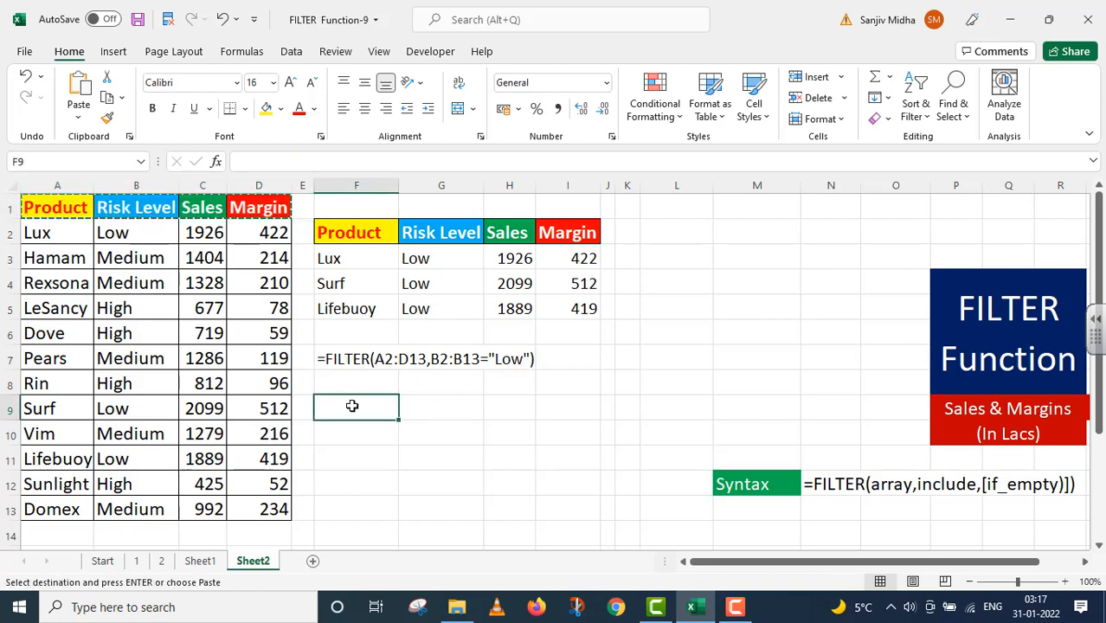
pyautogui.hotkey('ctrl', 'v')
# - Enter =FILTER(A2:D13,B2:B13="High") in cell F10 to extract the high-risk products
pyautogui.click(376, 430)
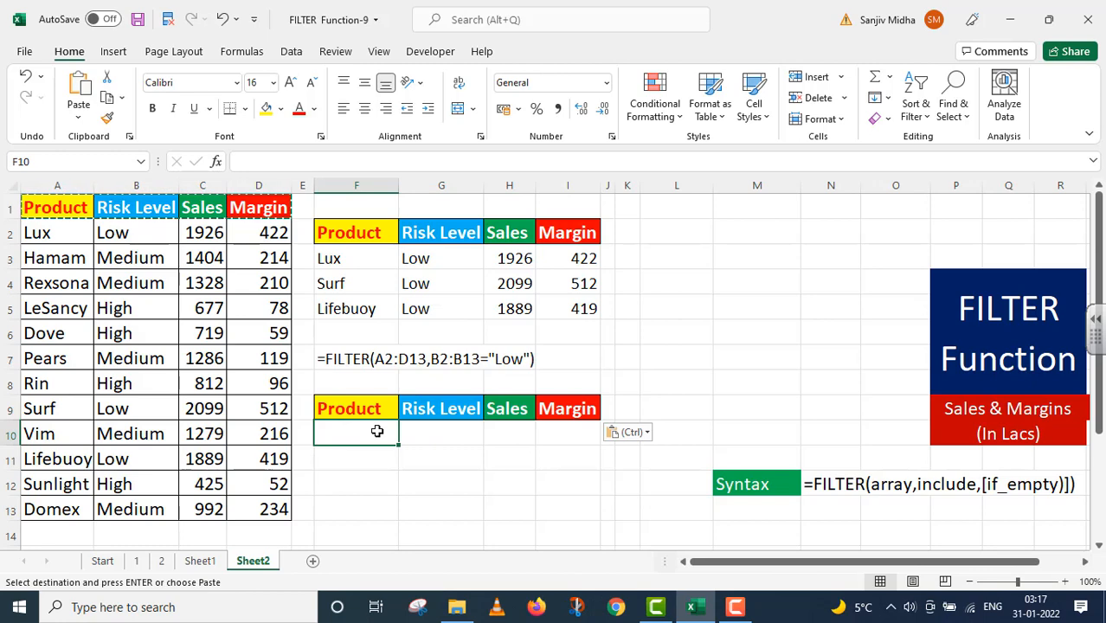
pyautogui.write('=FI')
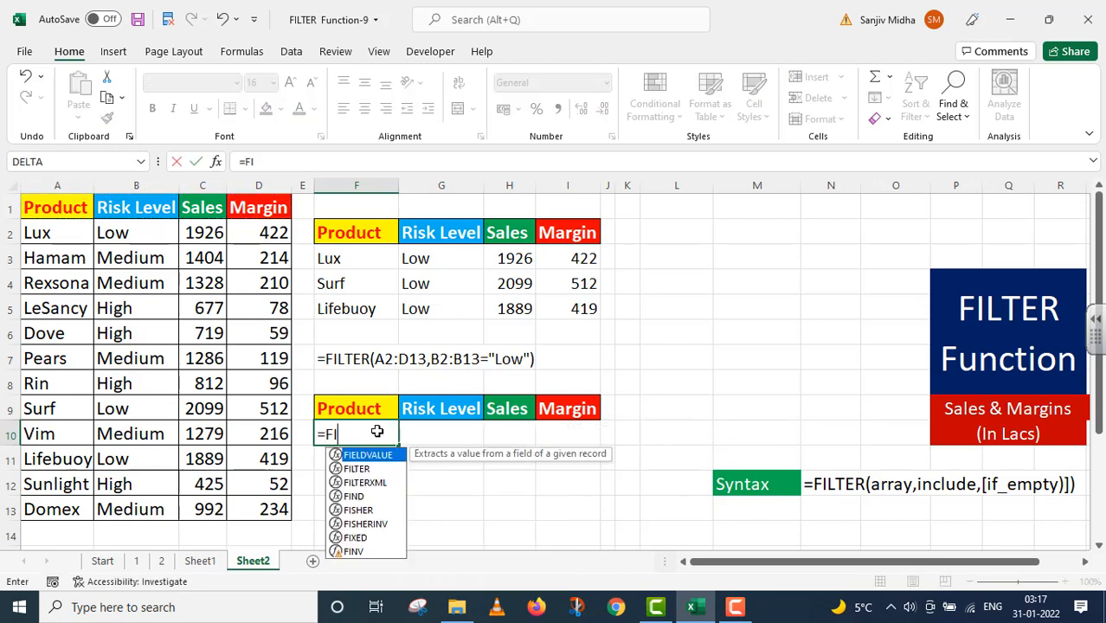
pyautogui.write('LTER')
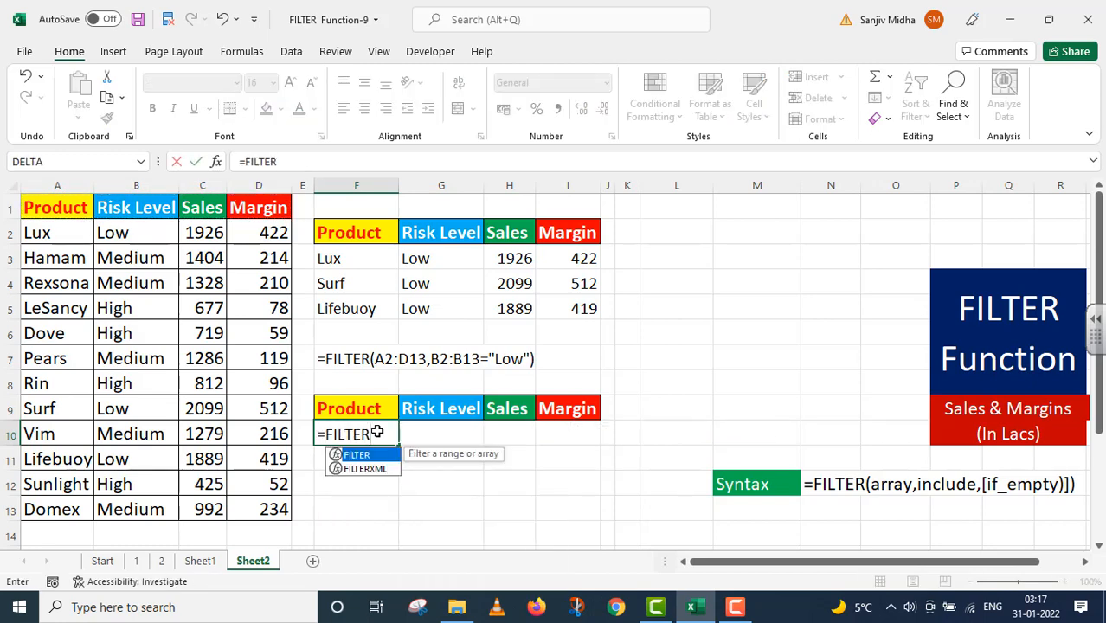
pyautogui.write('(')
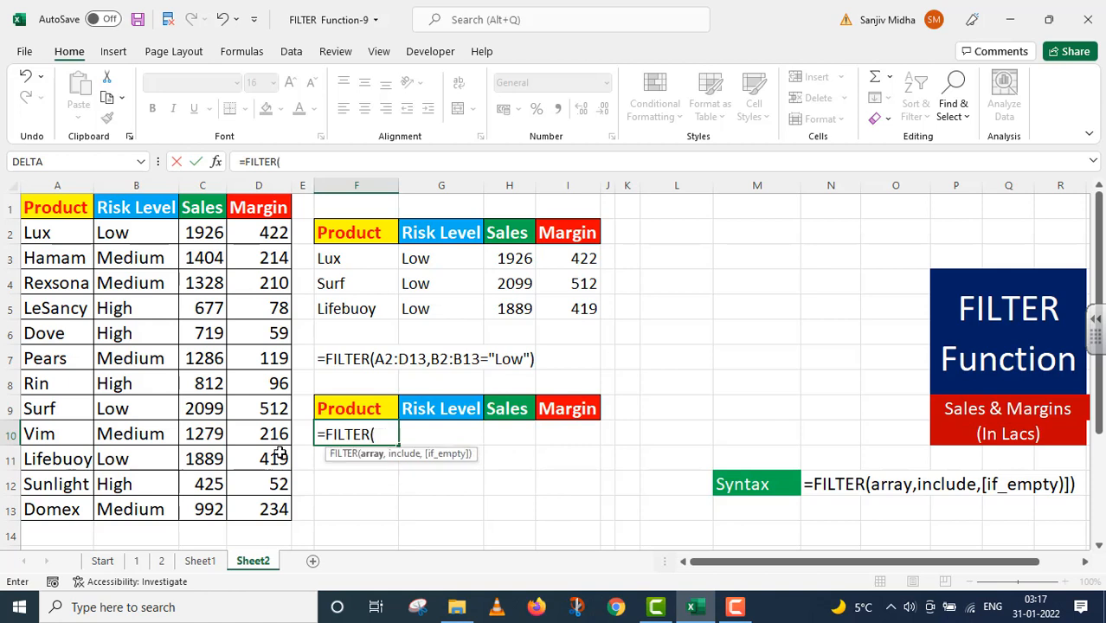
pyautogui.click(43, 235)
pyautogui.moveTo(43, 235); pyautogui.dragTo(270, 504)
pyautogui.write(',')
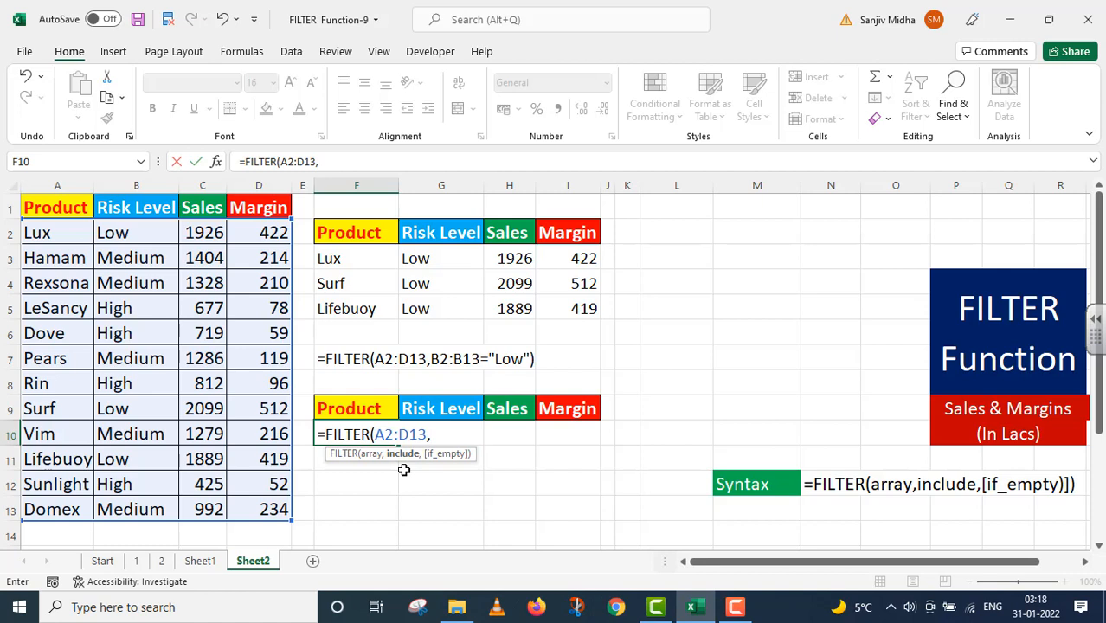
pyautogui.moveTo(151, 227); pyautogui.dragTo(161, 506)
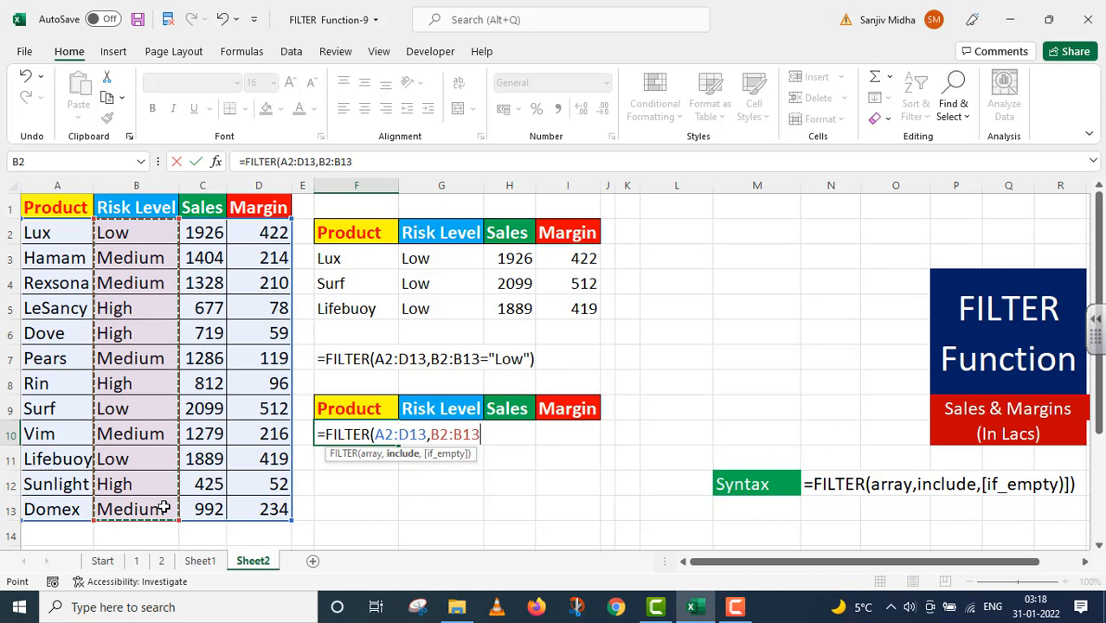
pyautogui.write('=')
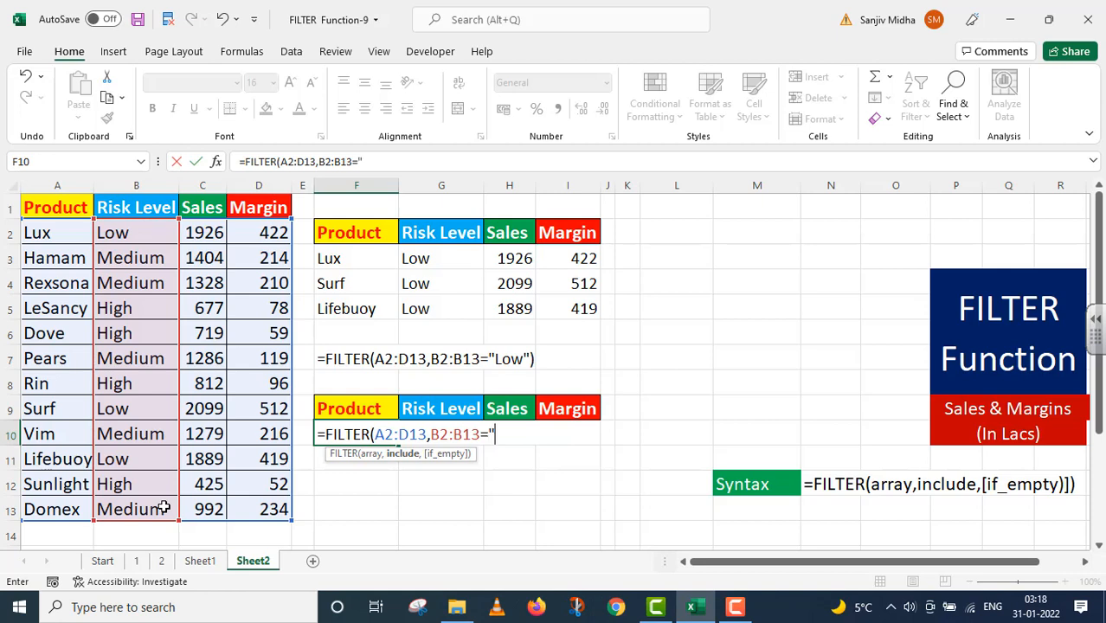
pyautogui.write('"High")')
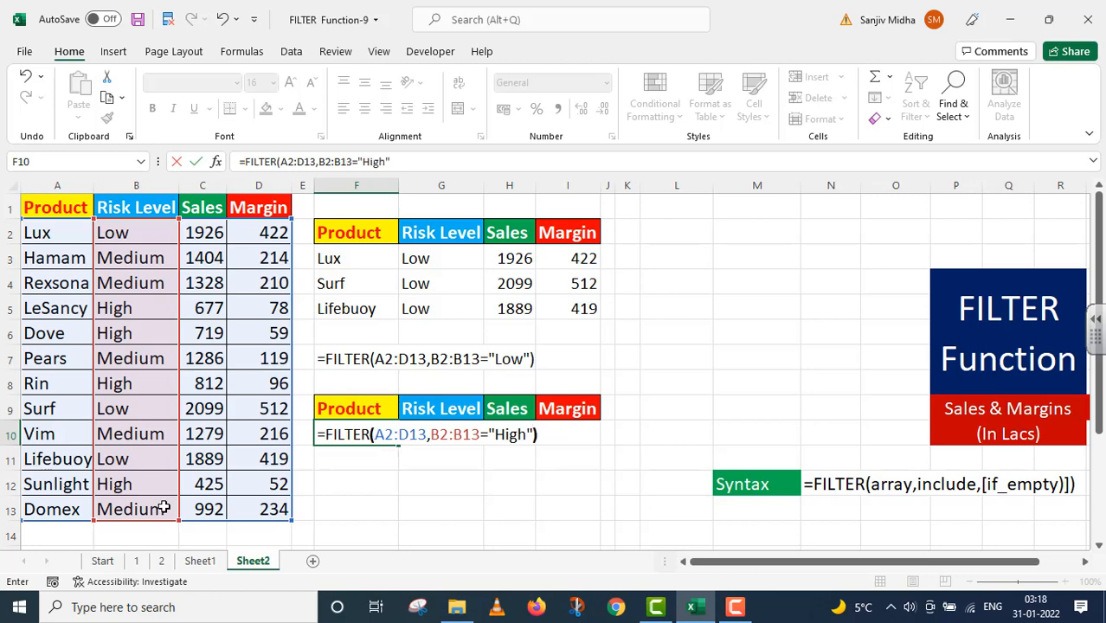
pyautogui.press('Return')
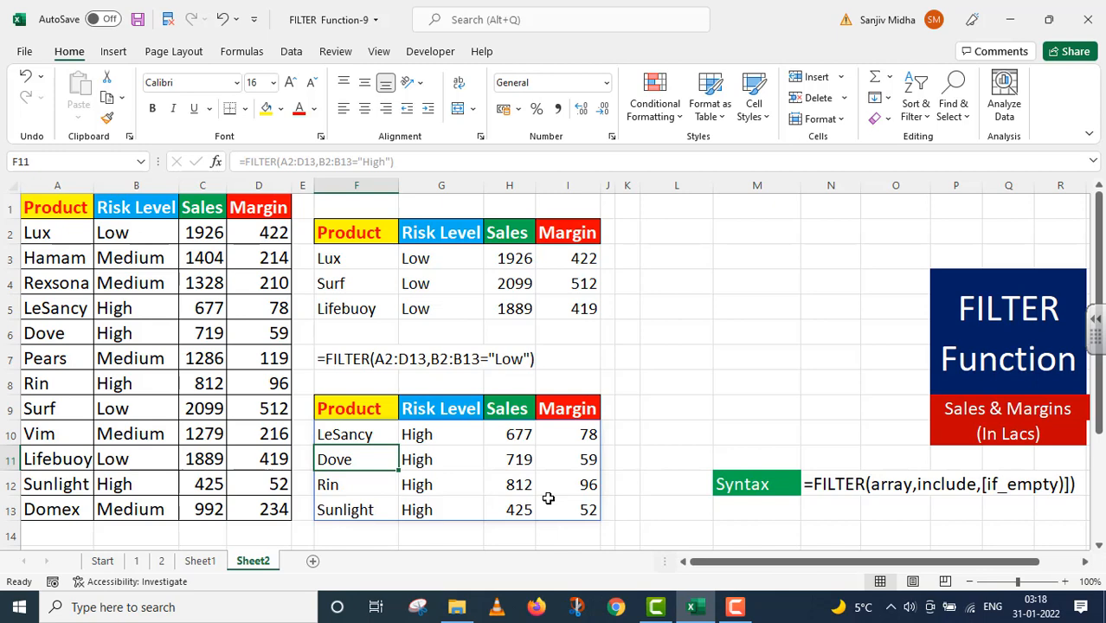
# - Copy the formula from F10 into cell L13 as plain text with a leading apostrophe
pyautogui.click(362, 433)
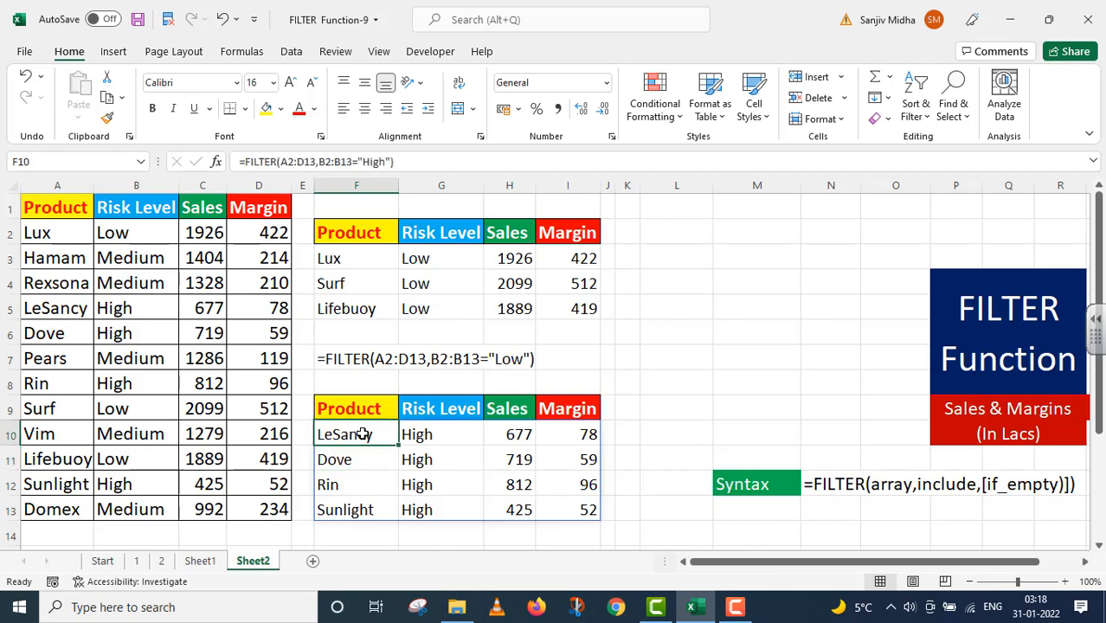
pyautogui.moveTo(414, 163); pyautogui.dragTo(205, 170)
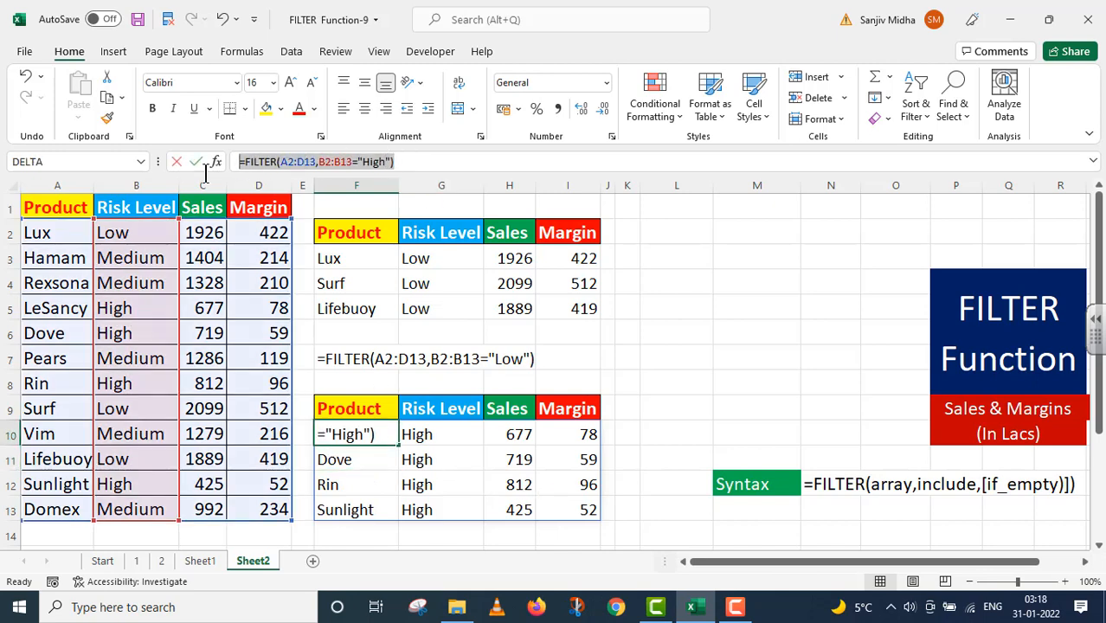
pyautogui.hotkey('ctrl', 'c')
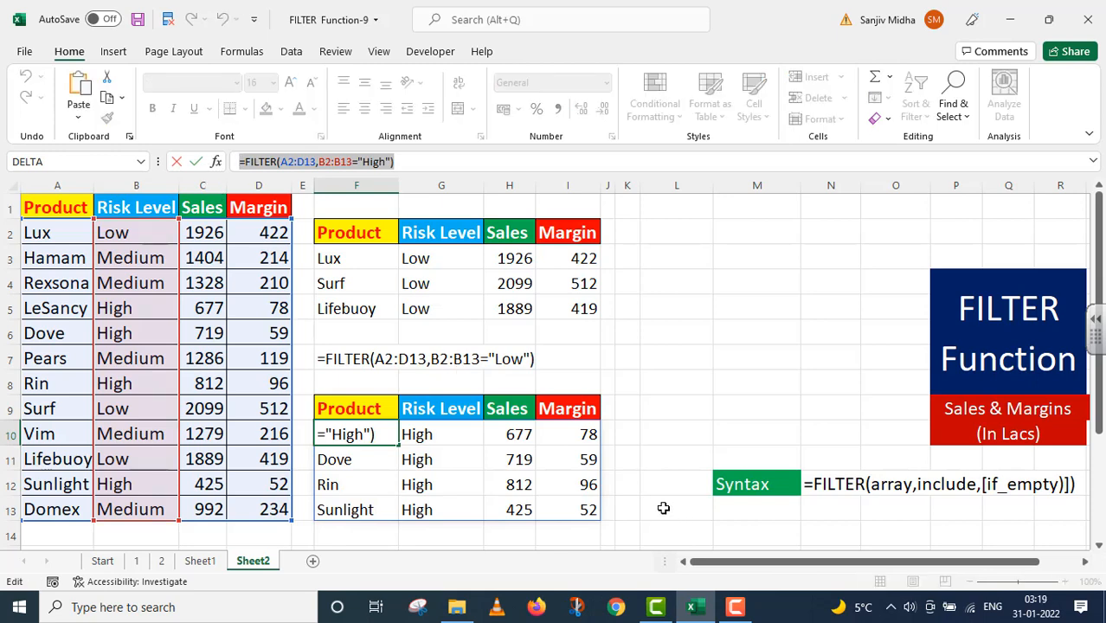
pyautogui.press('Return')
pyautogui.doubleClick(659, 504)
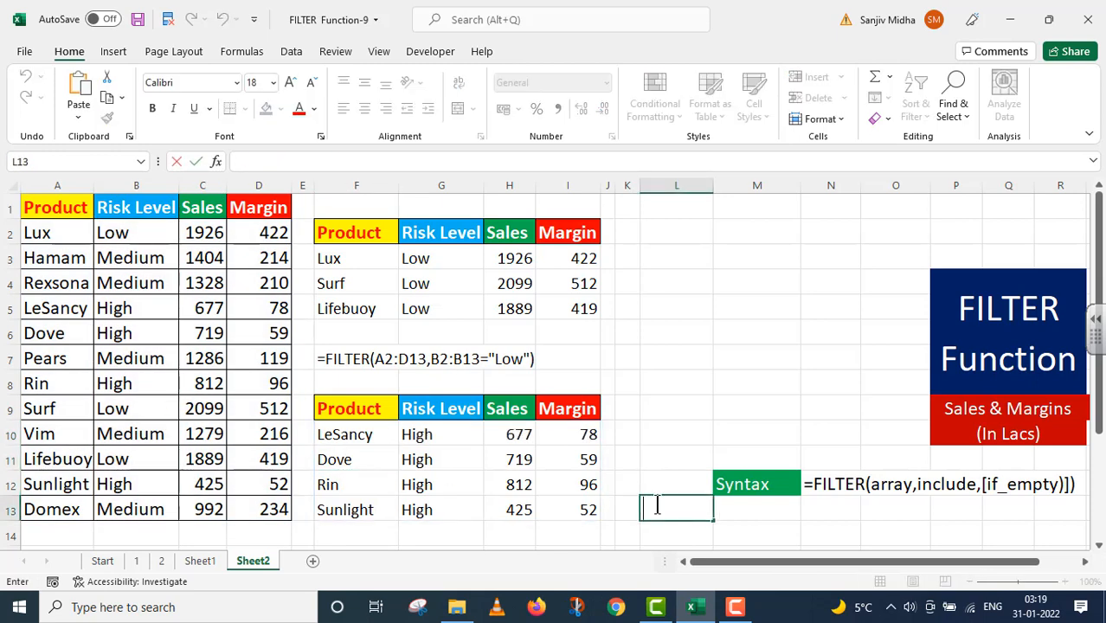
pyautogui.hotkey('ctrl', 'v')
pyautogui.press('F2')
pyautogui.press('Home')
pyautogui.write("'")
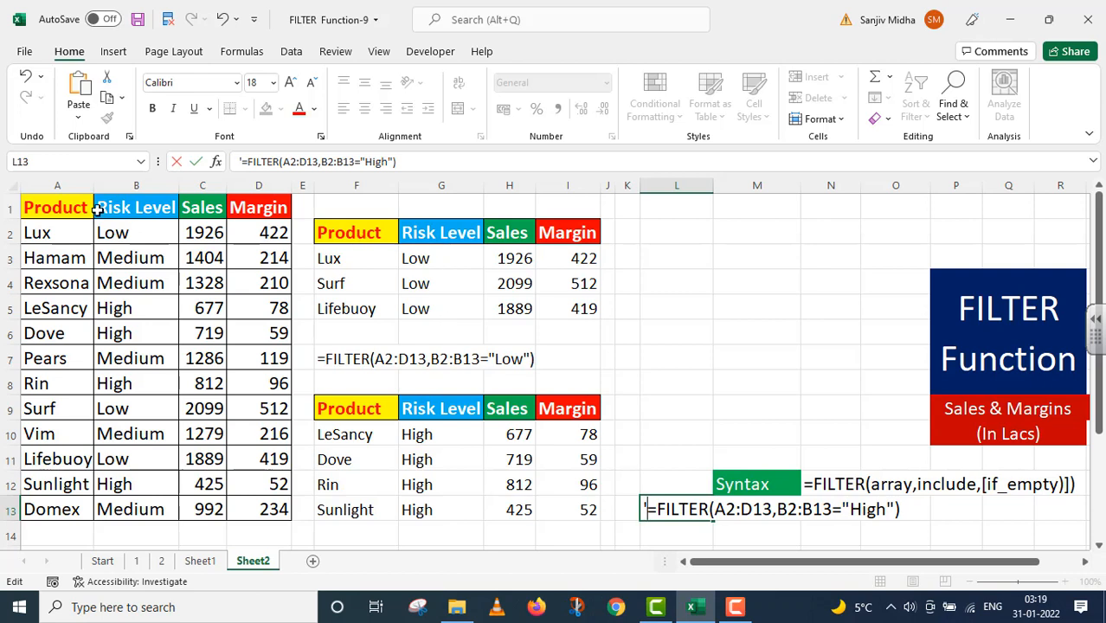
# - Copy the source table headers from A1:D1 to L2:O2
pyautogui.moveTo(31, 210); pyautogui.dragTo(266, 208)
pyautogui.hotkey('ctrl', 'c')
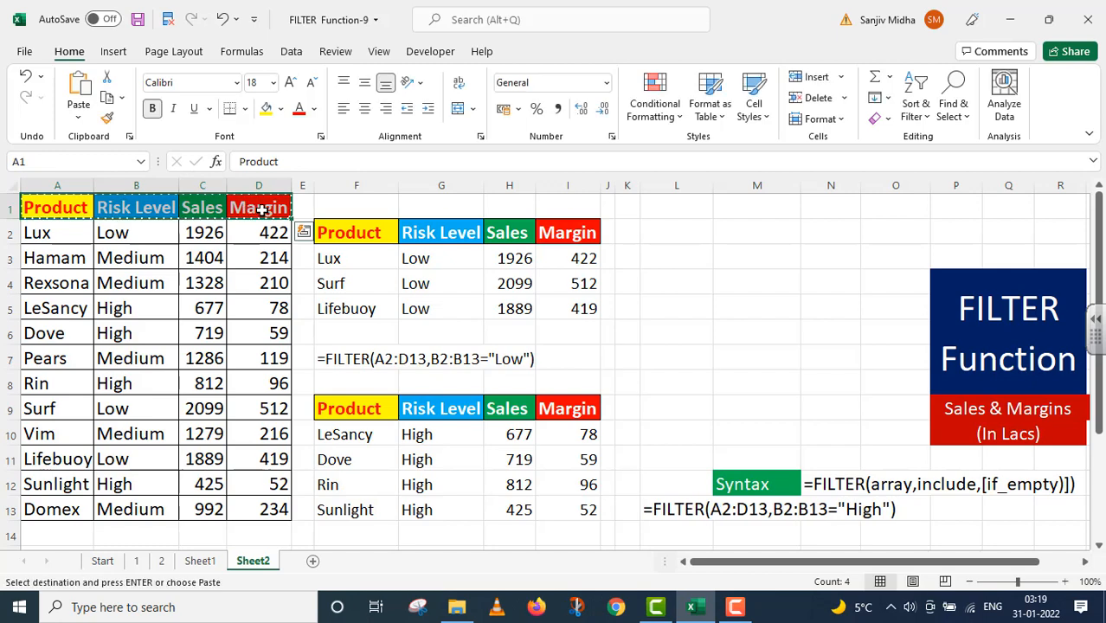
pyautogui.click(674, 232)
pyautogui.hotkey('ctrl', 'v')
# - Enter =FILTER(A2:D13,B2:B13="Medium") in cell L3 to extract the medium-risk products
pyautogui.click(671, 253)
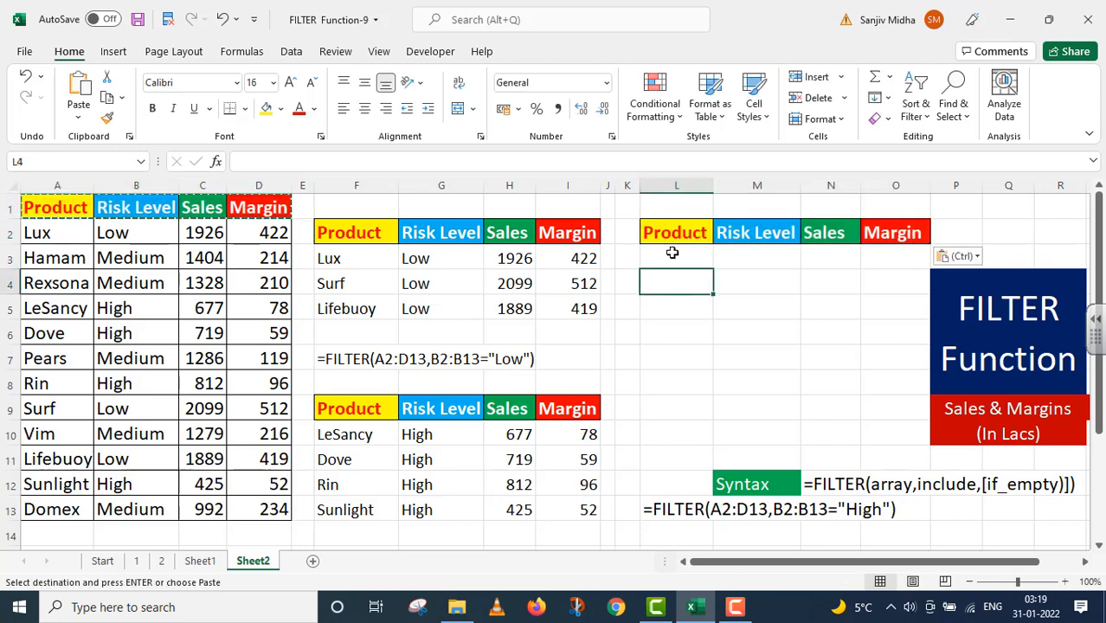
pyautogui.press('Escape')
pyautogui.write('=')
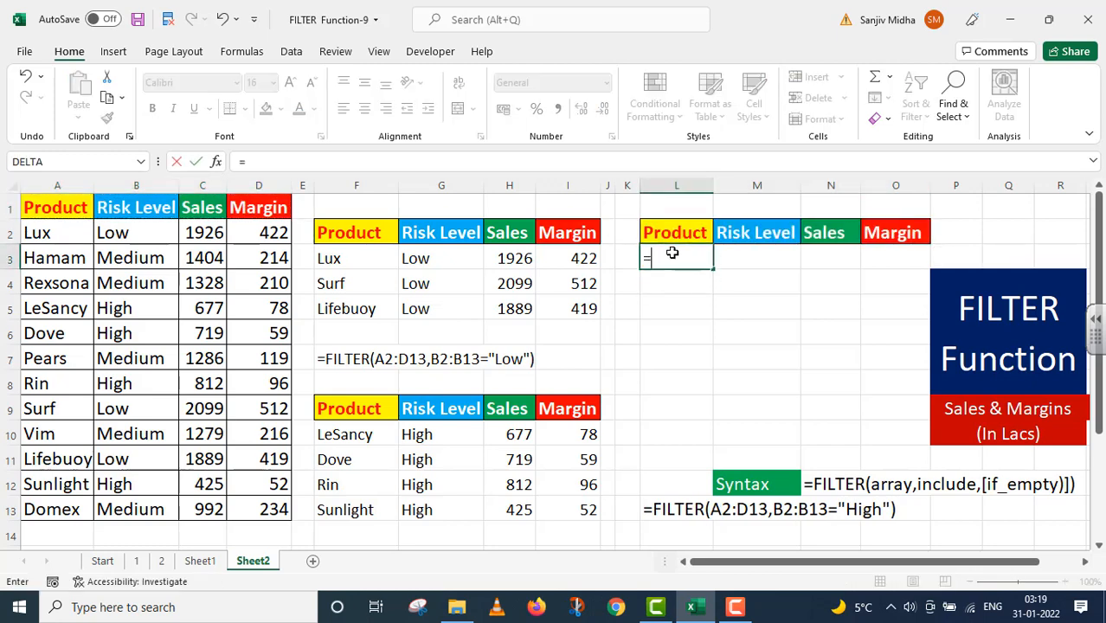
pyautogui.write('FILTER(')
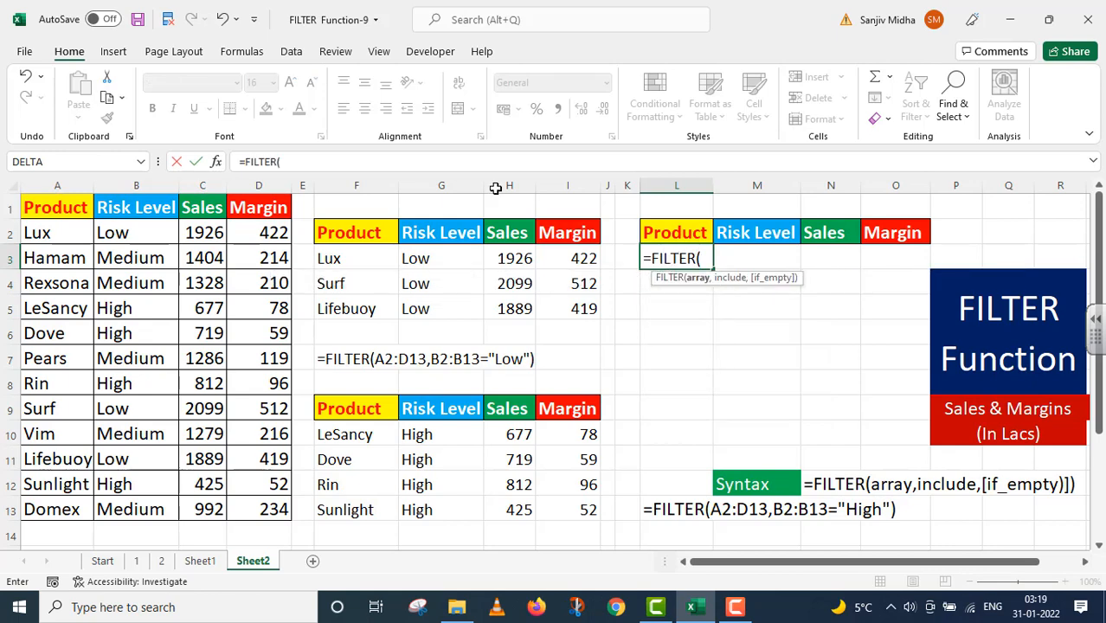
pyautogui.moveTo(26, 232); pyautogui.dragTo(257, 504)
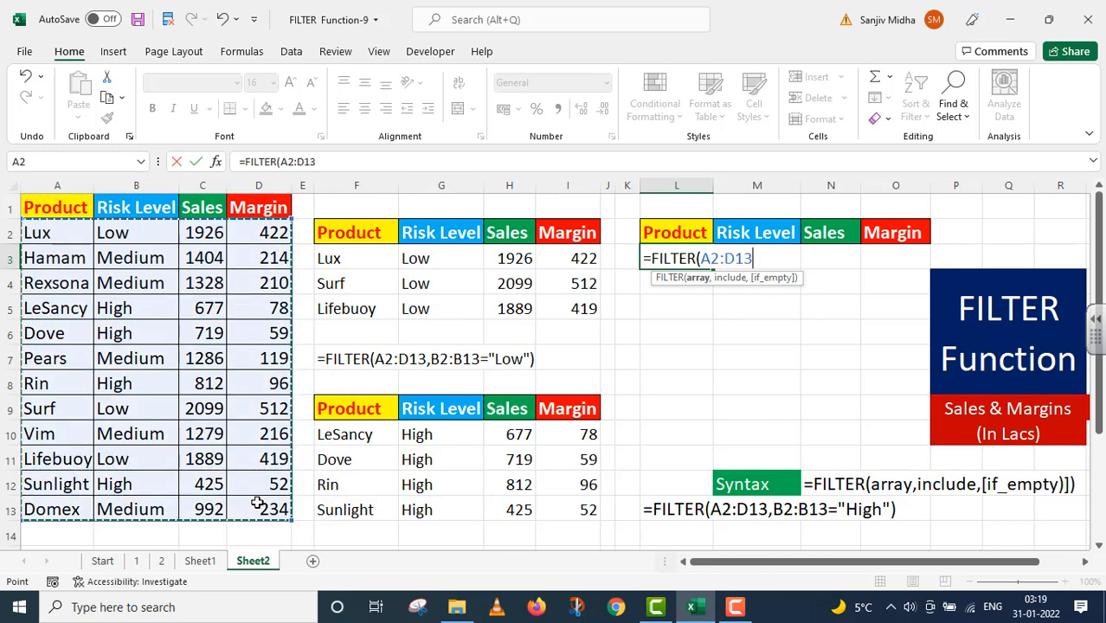
pyautogui.write(',')
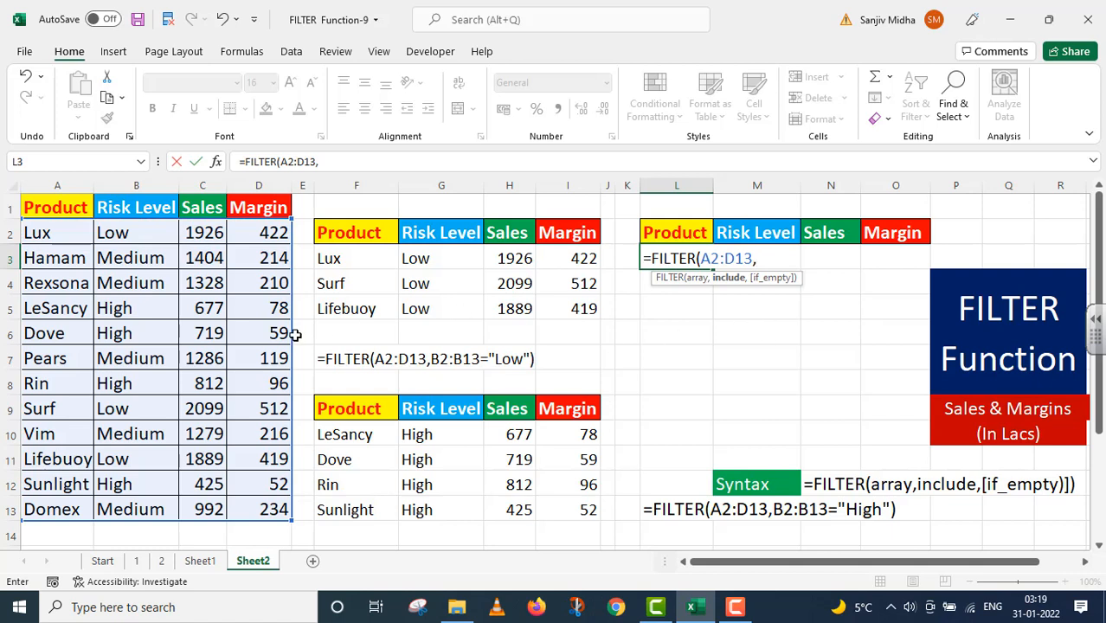
pyautogui.moveTo(116, 230); pyautogui.dragTo(141, 498)
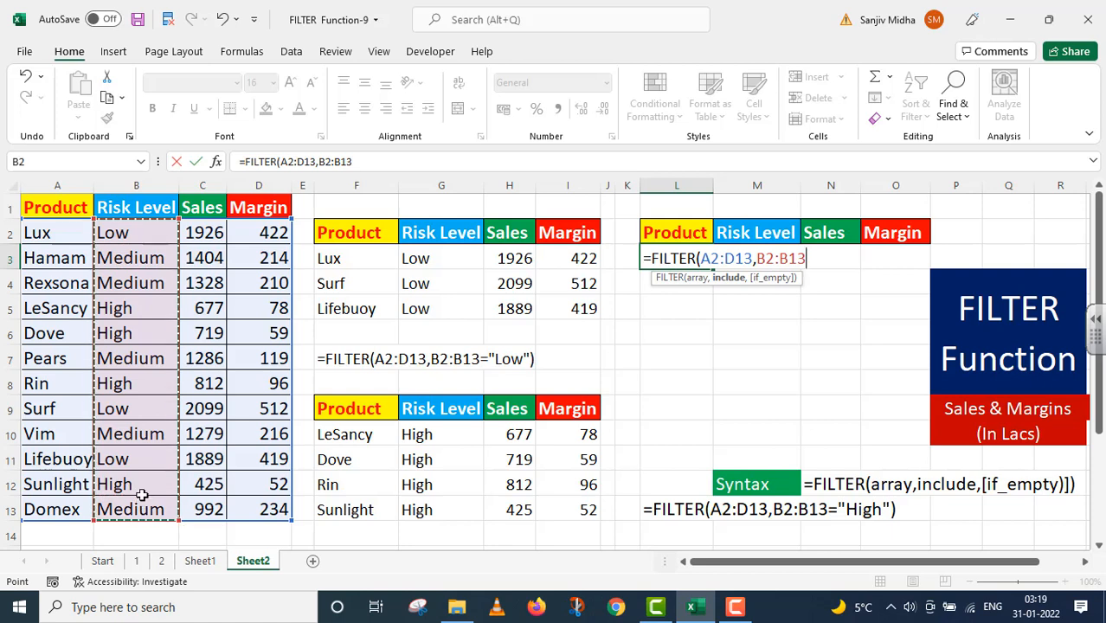
pyautogui.write('=')
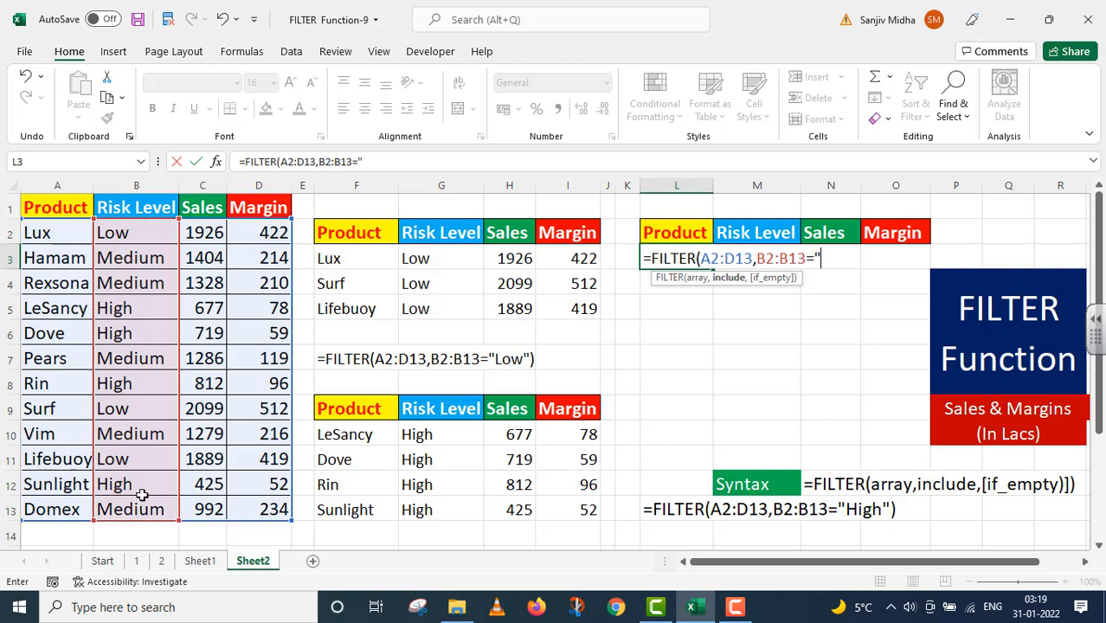
pyautogui.write('"Medium')
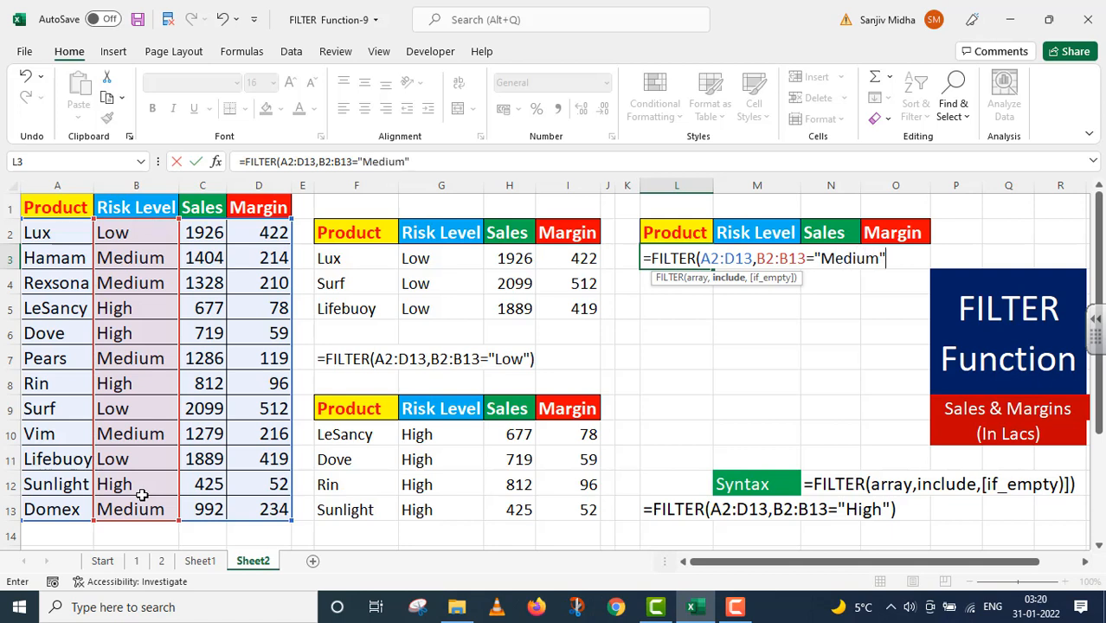
pyautogui.write('")')
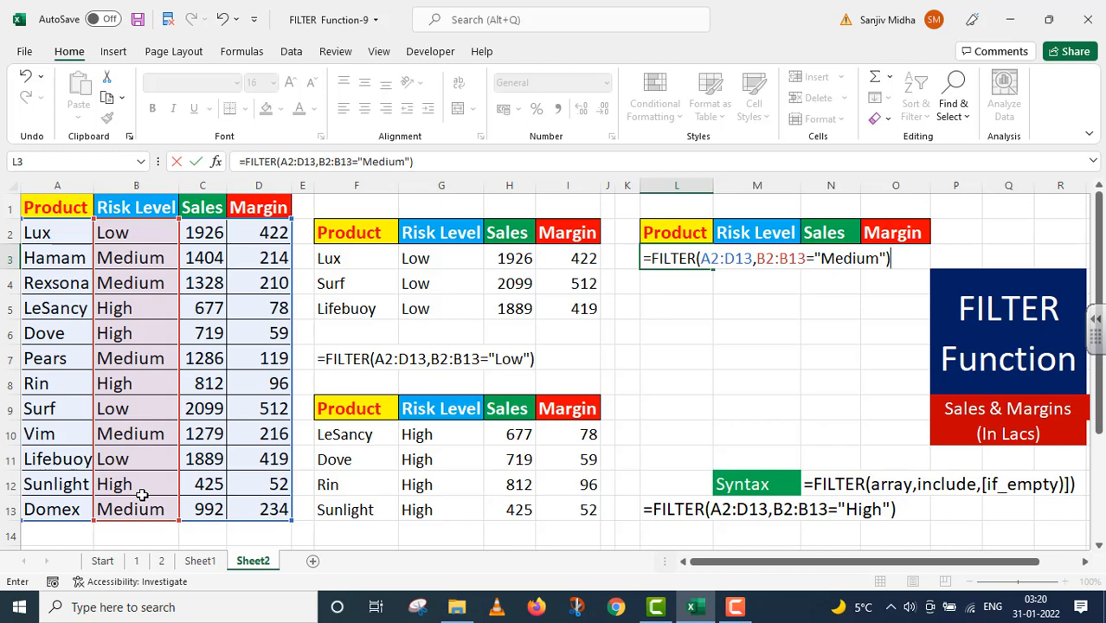
pyautogui.press('Return')
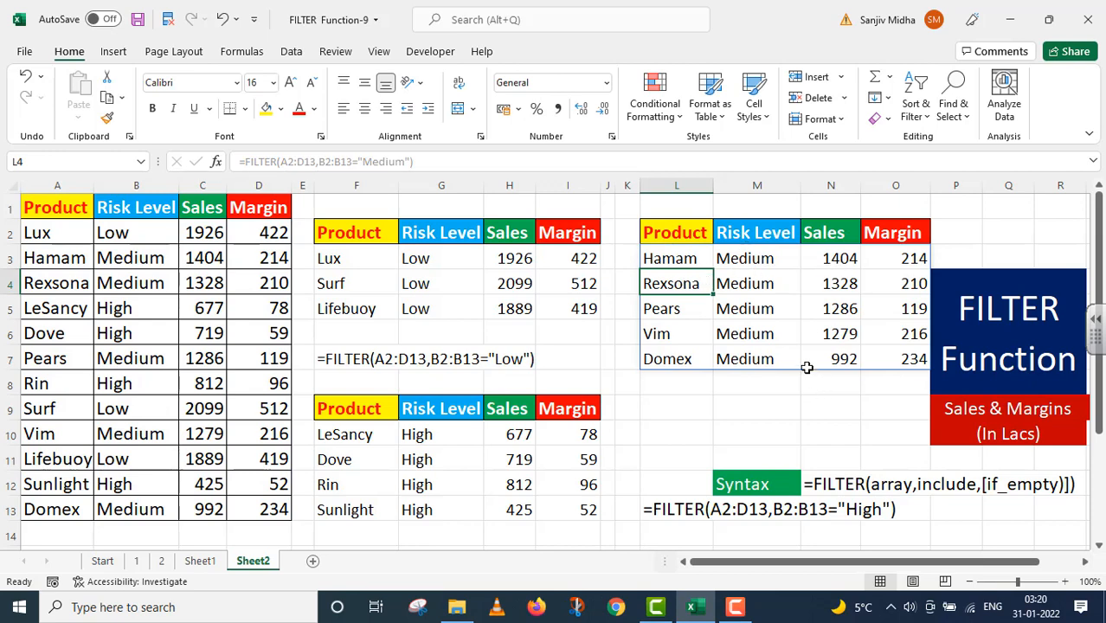
# - Copy the formula from L3 into cell L9 as plain text
pyautogui.click(692, 258)
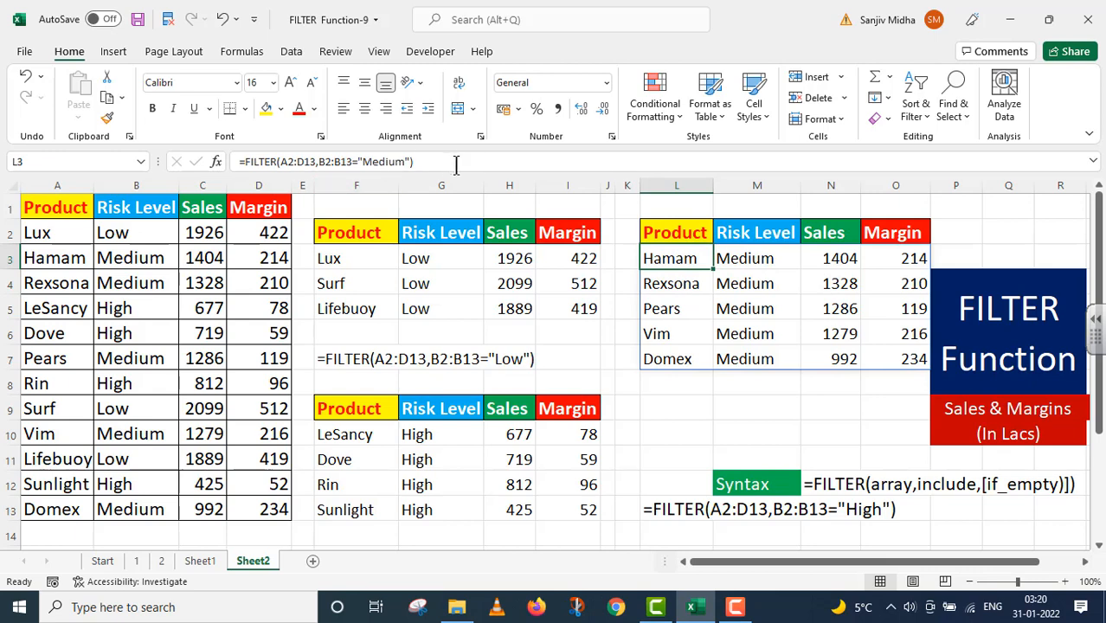
pyautogui.moveTo(456, 165); pyautogui.dragTo(227, 178)
pyautogui.hotkey('ctrl', 'c')
pyautogui.press('Escape')
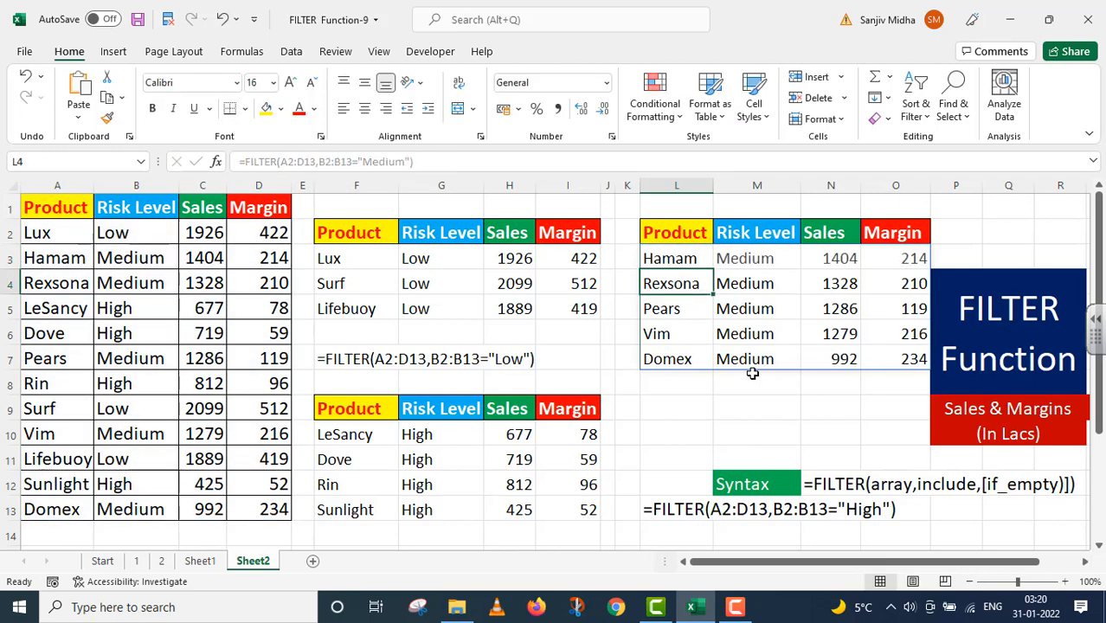
pyautogui.doubleClick(692, 409)
pyautogui.hotkey('ctrl', 'v')
pyautogui.click(829, 433)
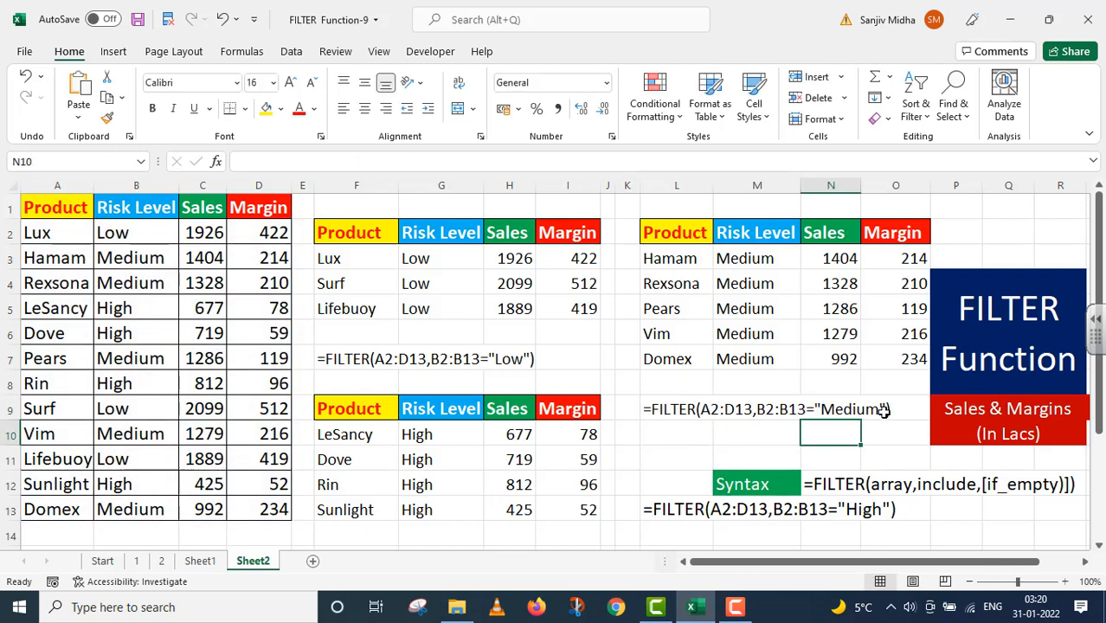